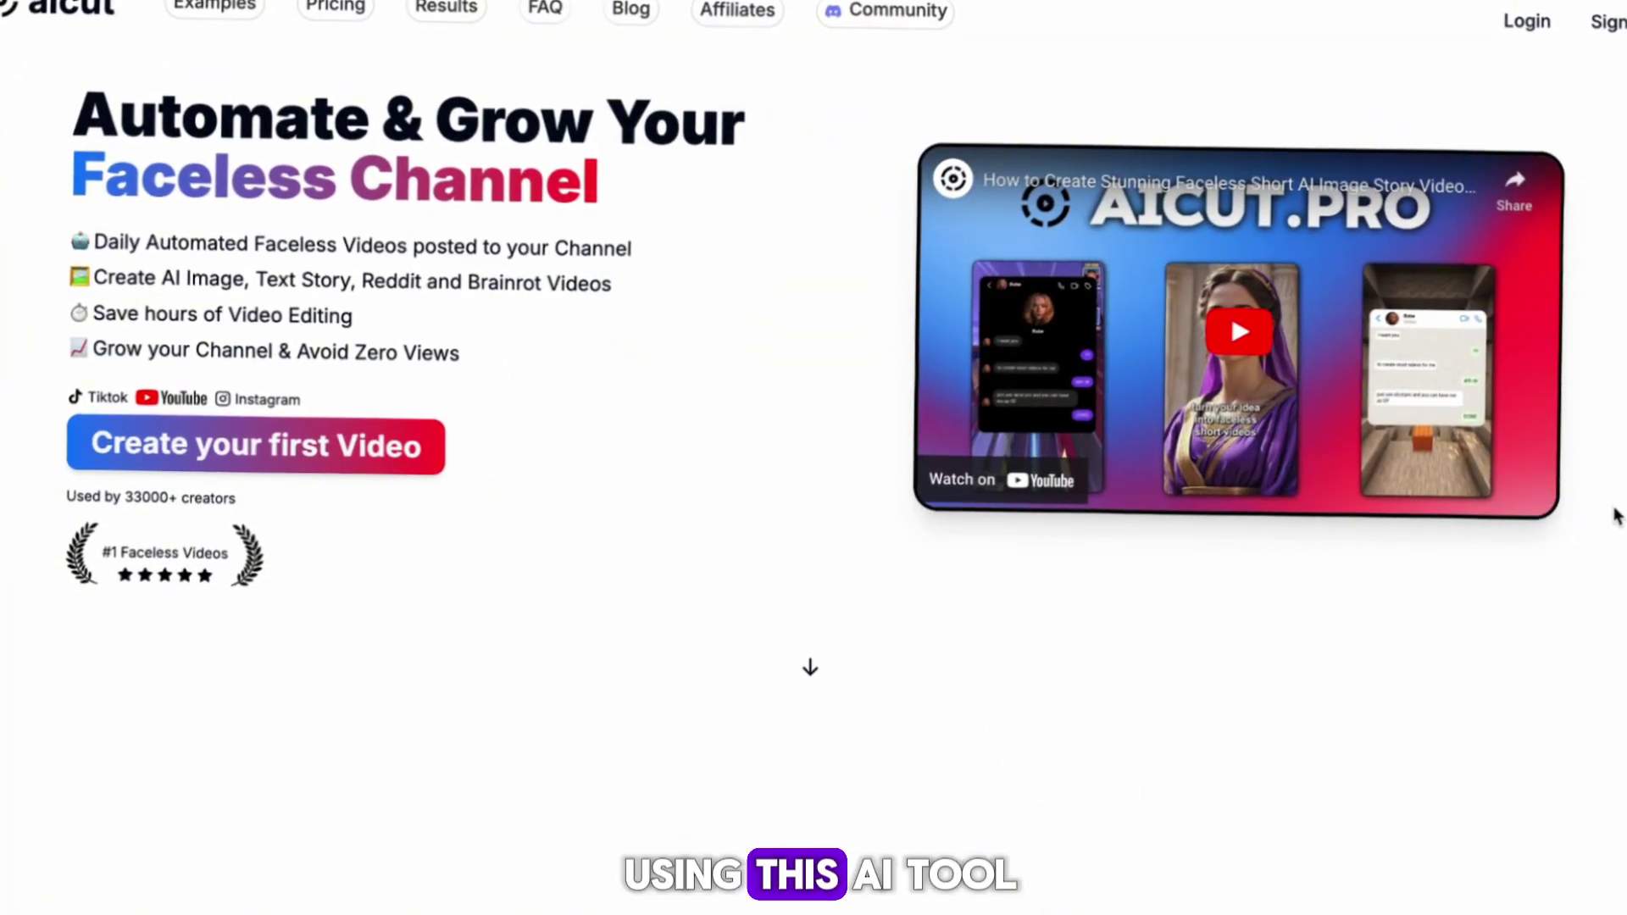
Step: Scroll through the homepage example sections down to the video-type creation choices
scroll(1616, 520, "down", 10)
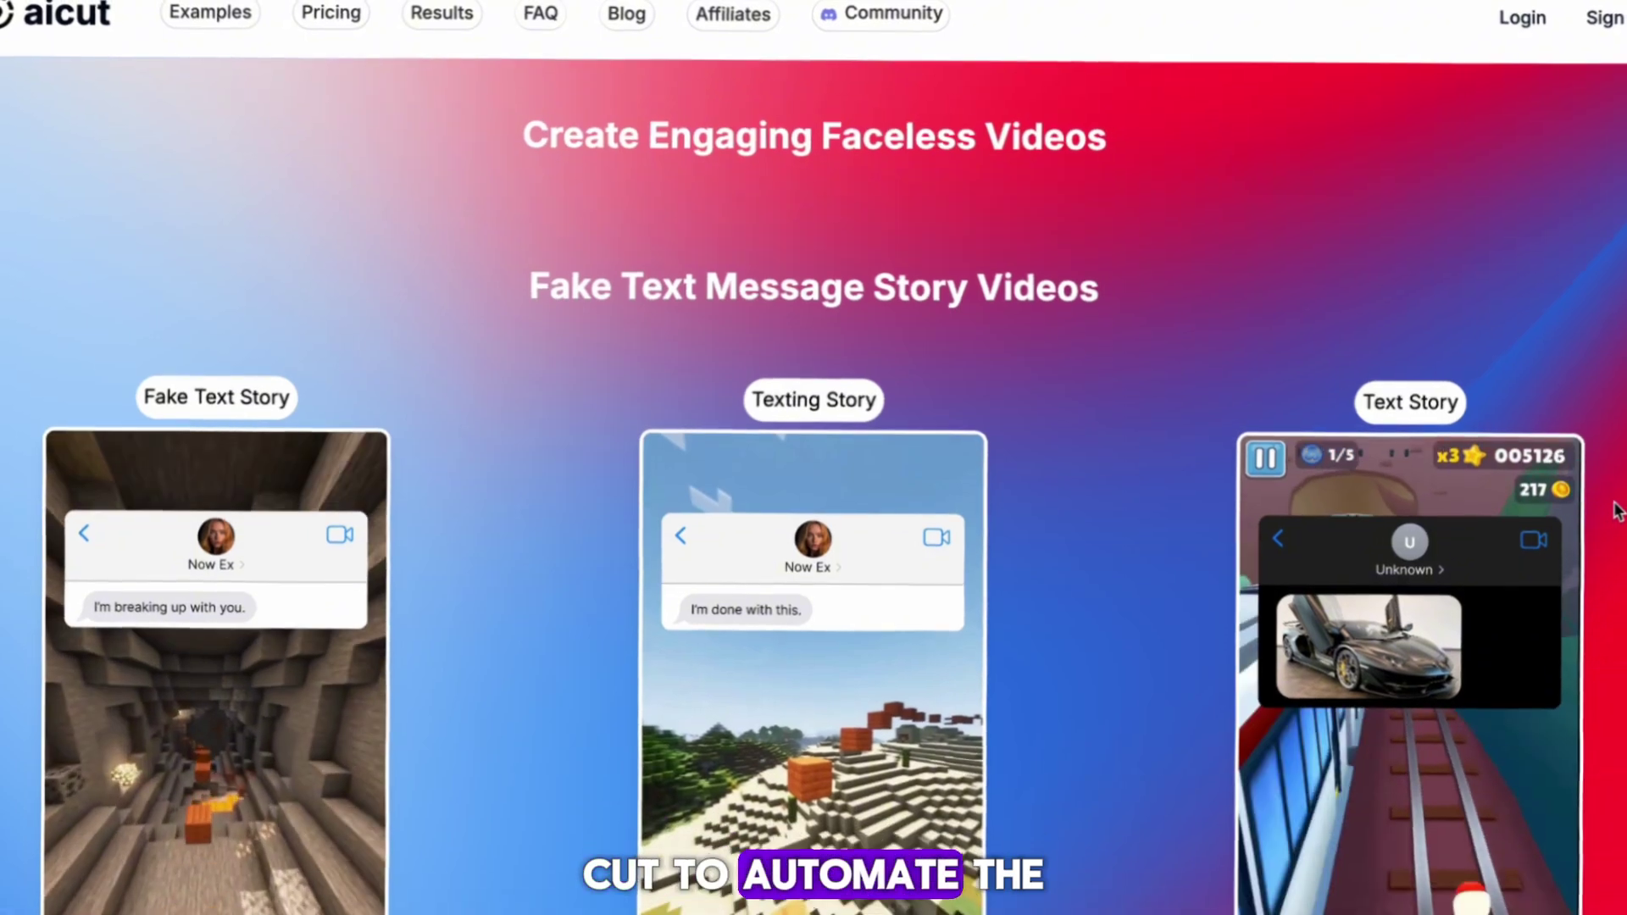
scroll(1616, 500, "down", 1)
scroll(1616, 500, "up", 1)
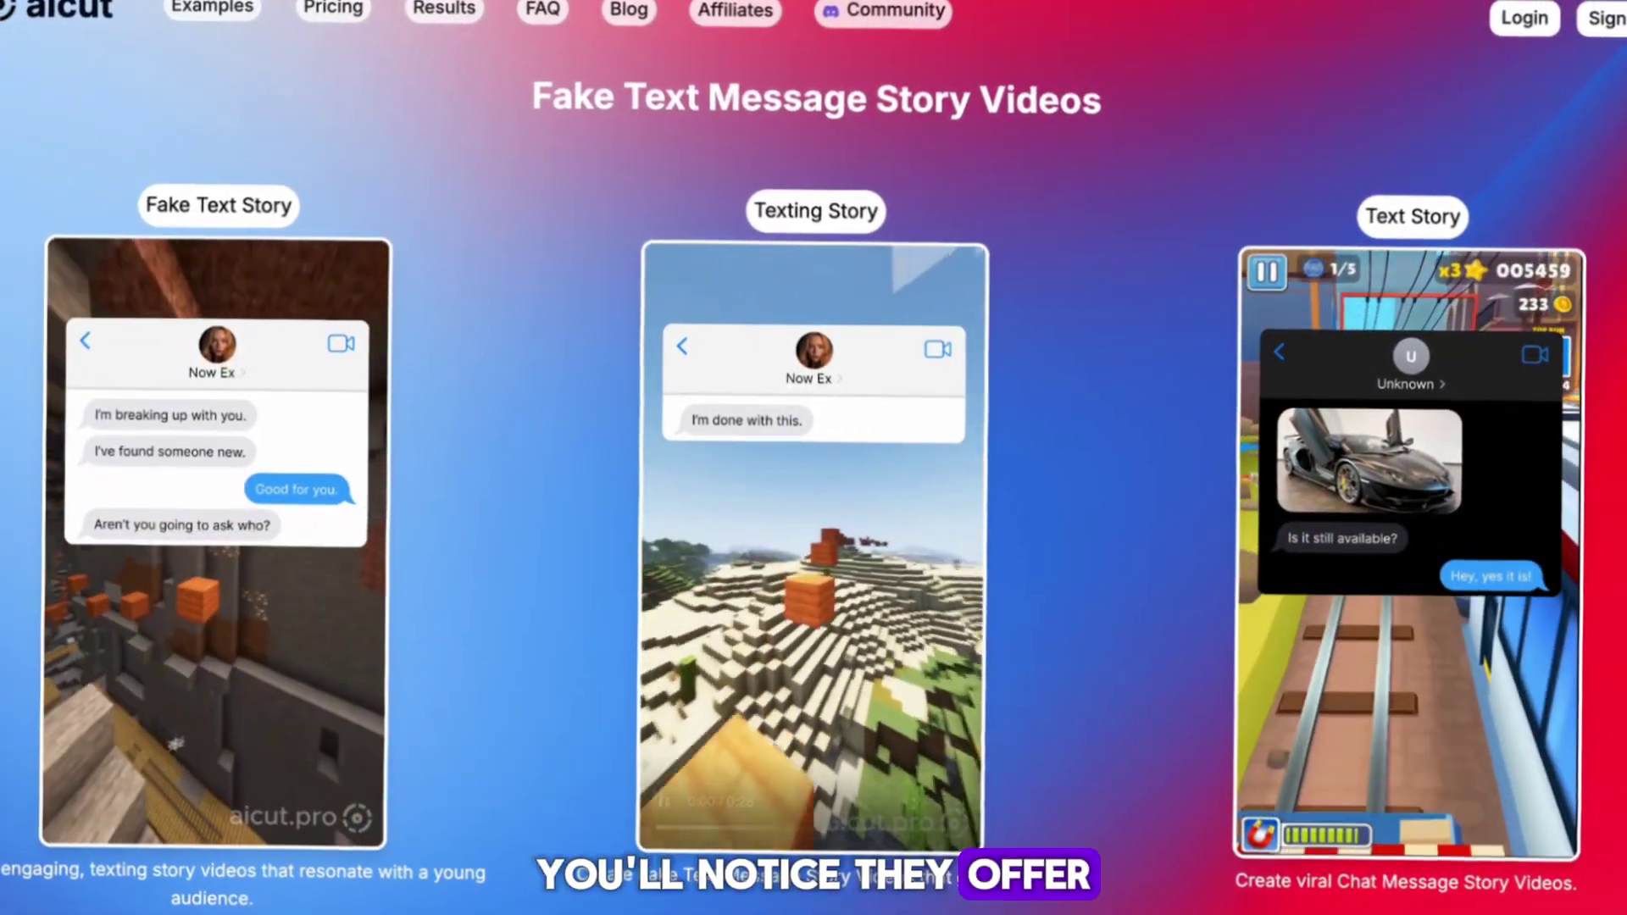
scroll(813, 457, "down", 15)
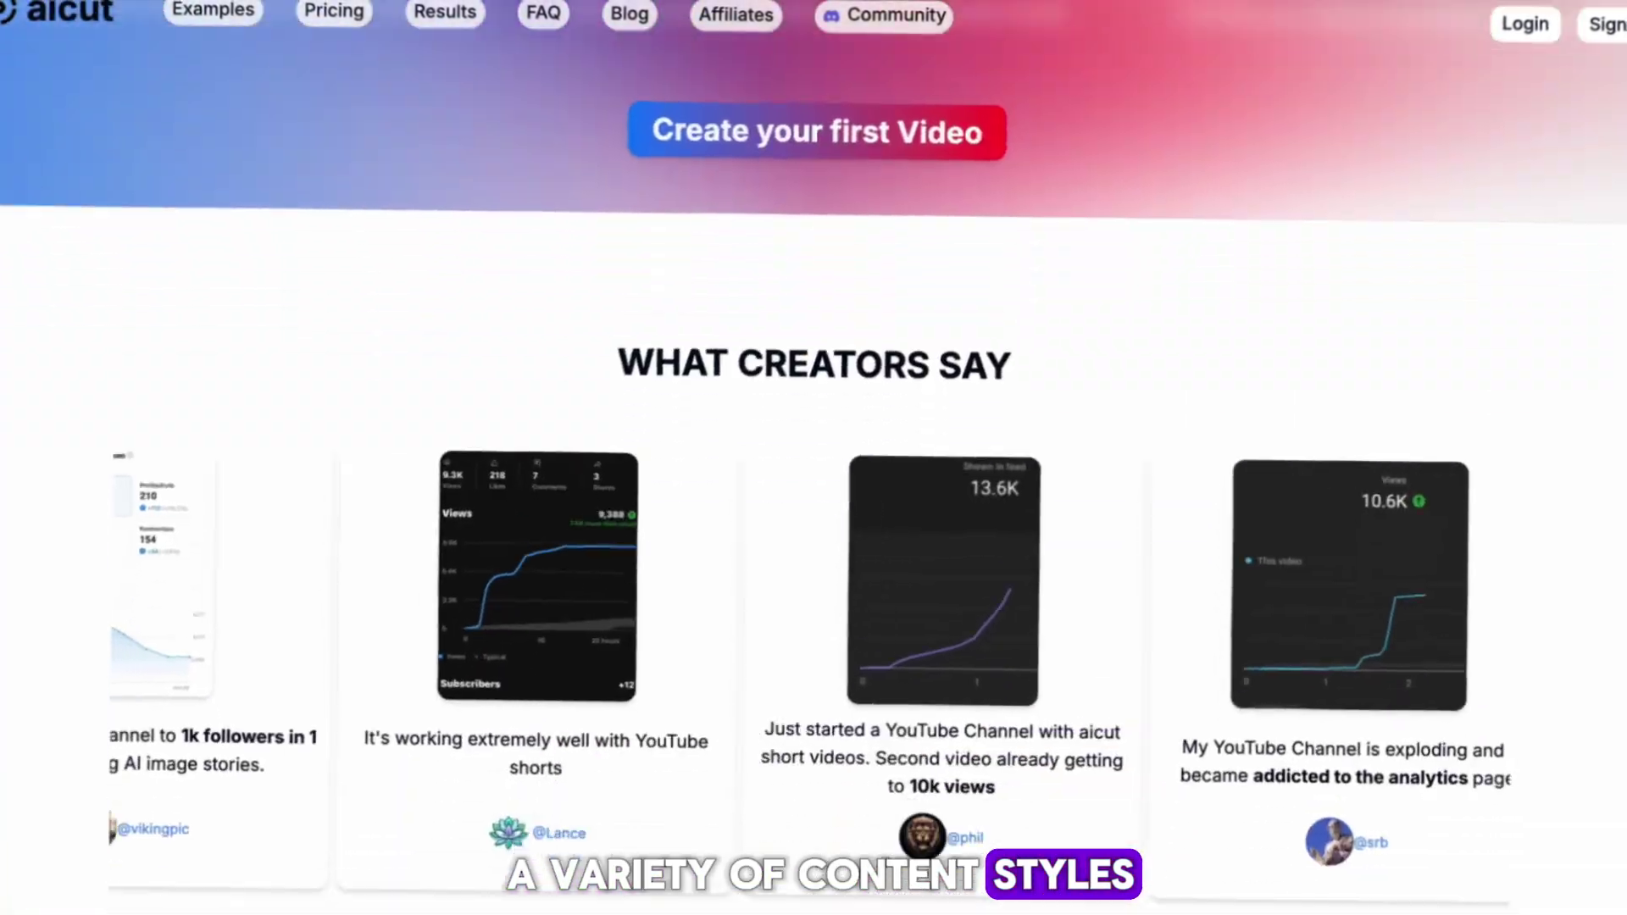
scroll(813, 457, "down", 1)
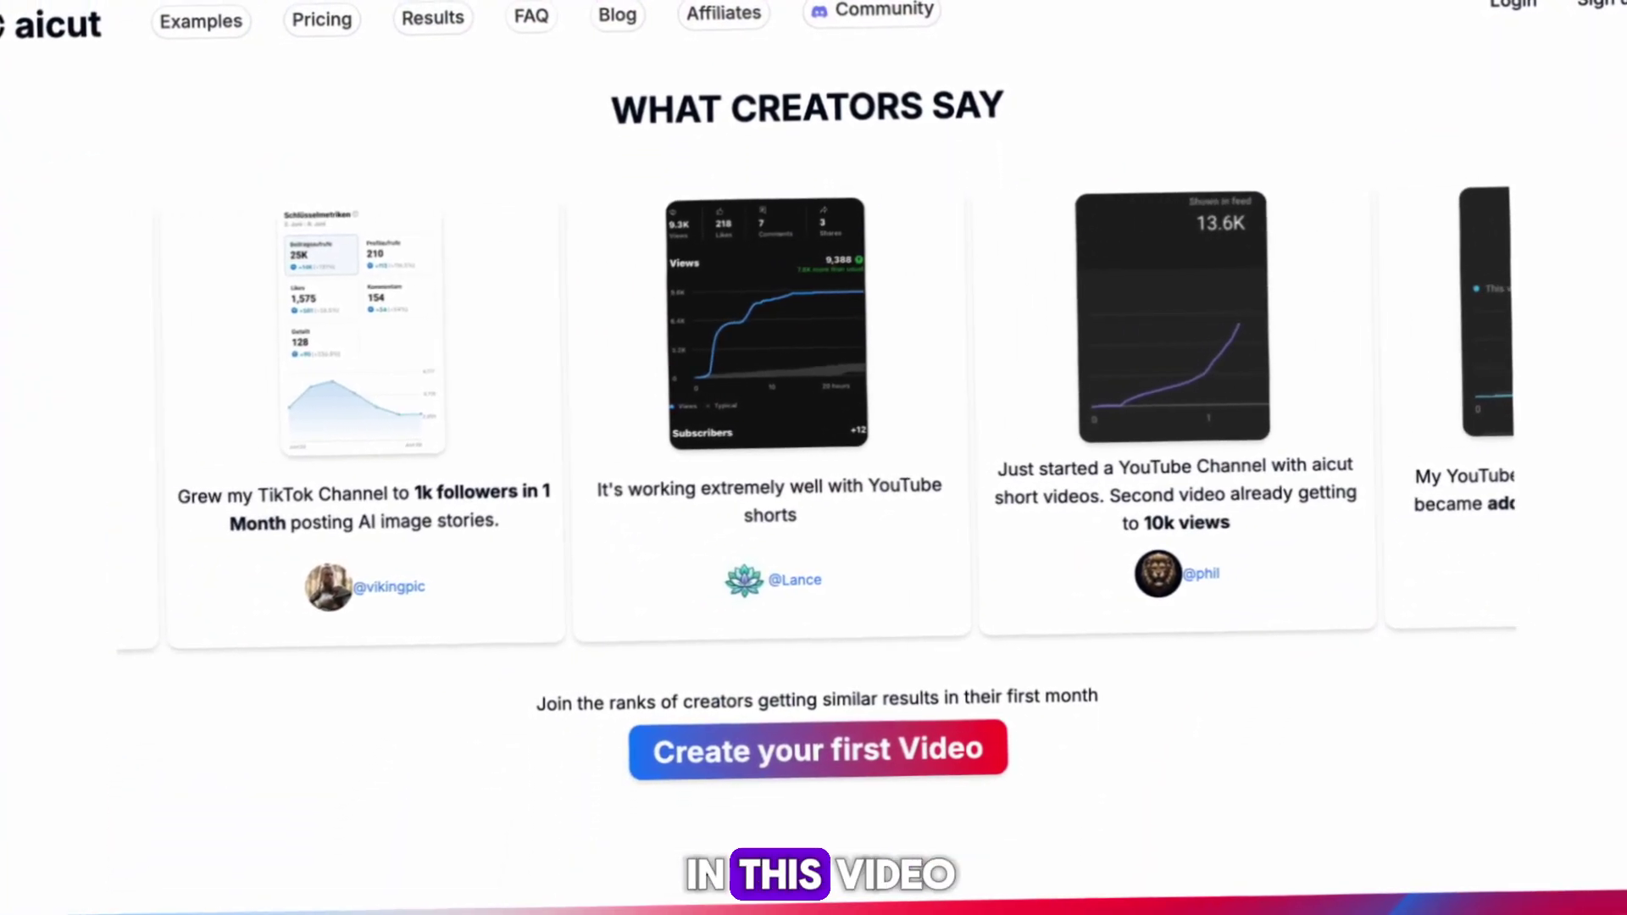
scroll(814, 458, "down", 15)
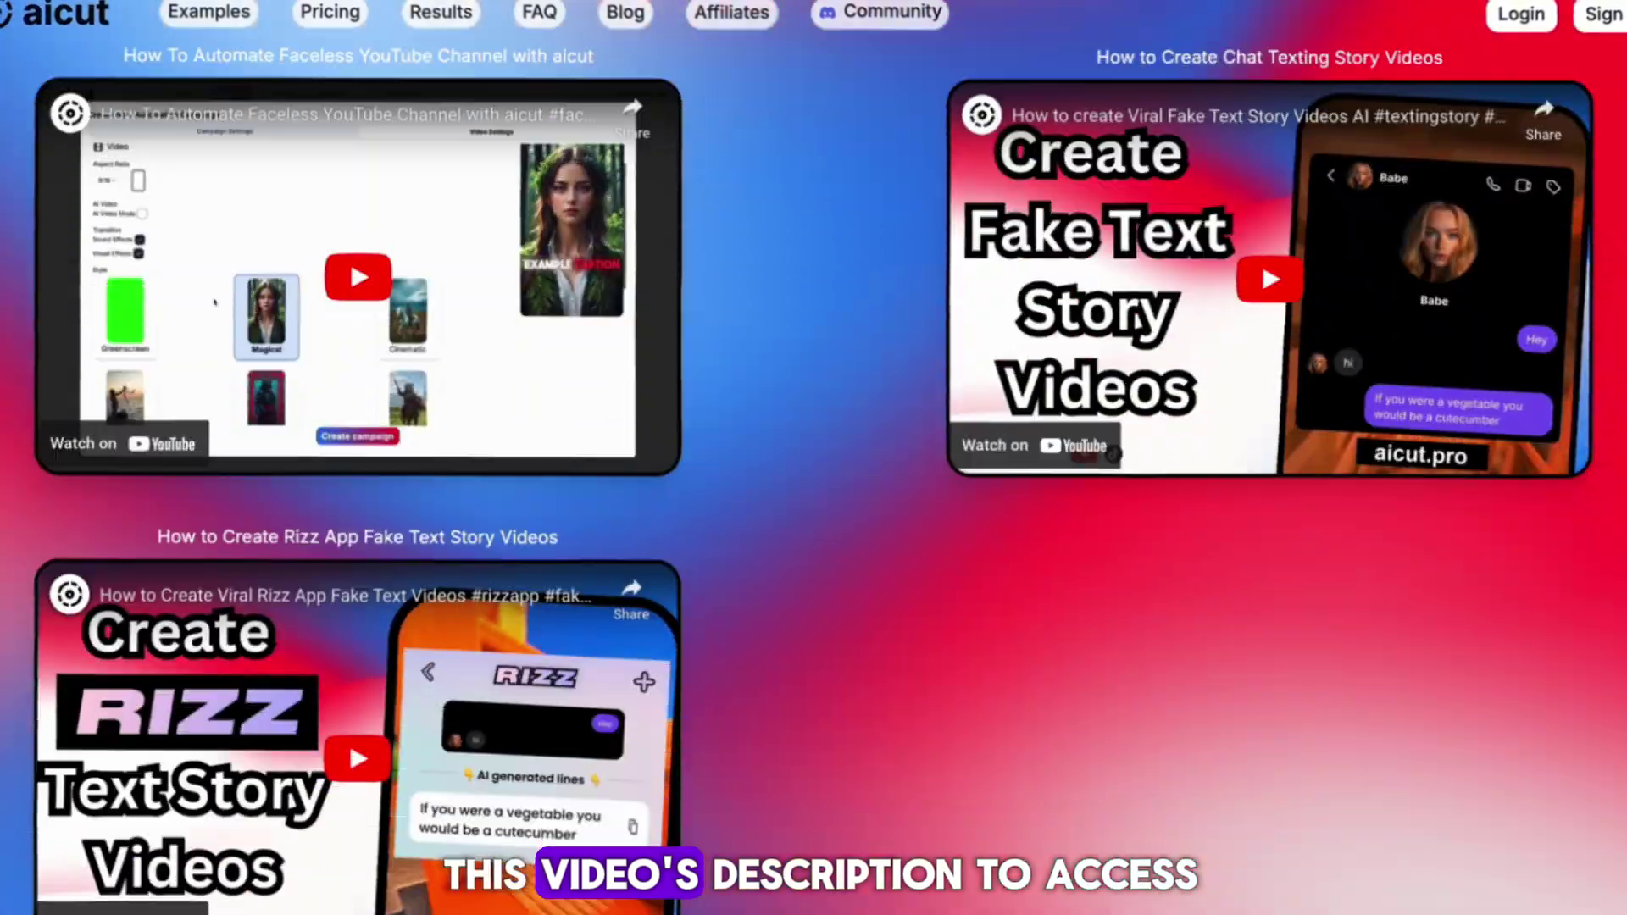
scroll(813, 458, "down", 3)
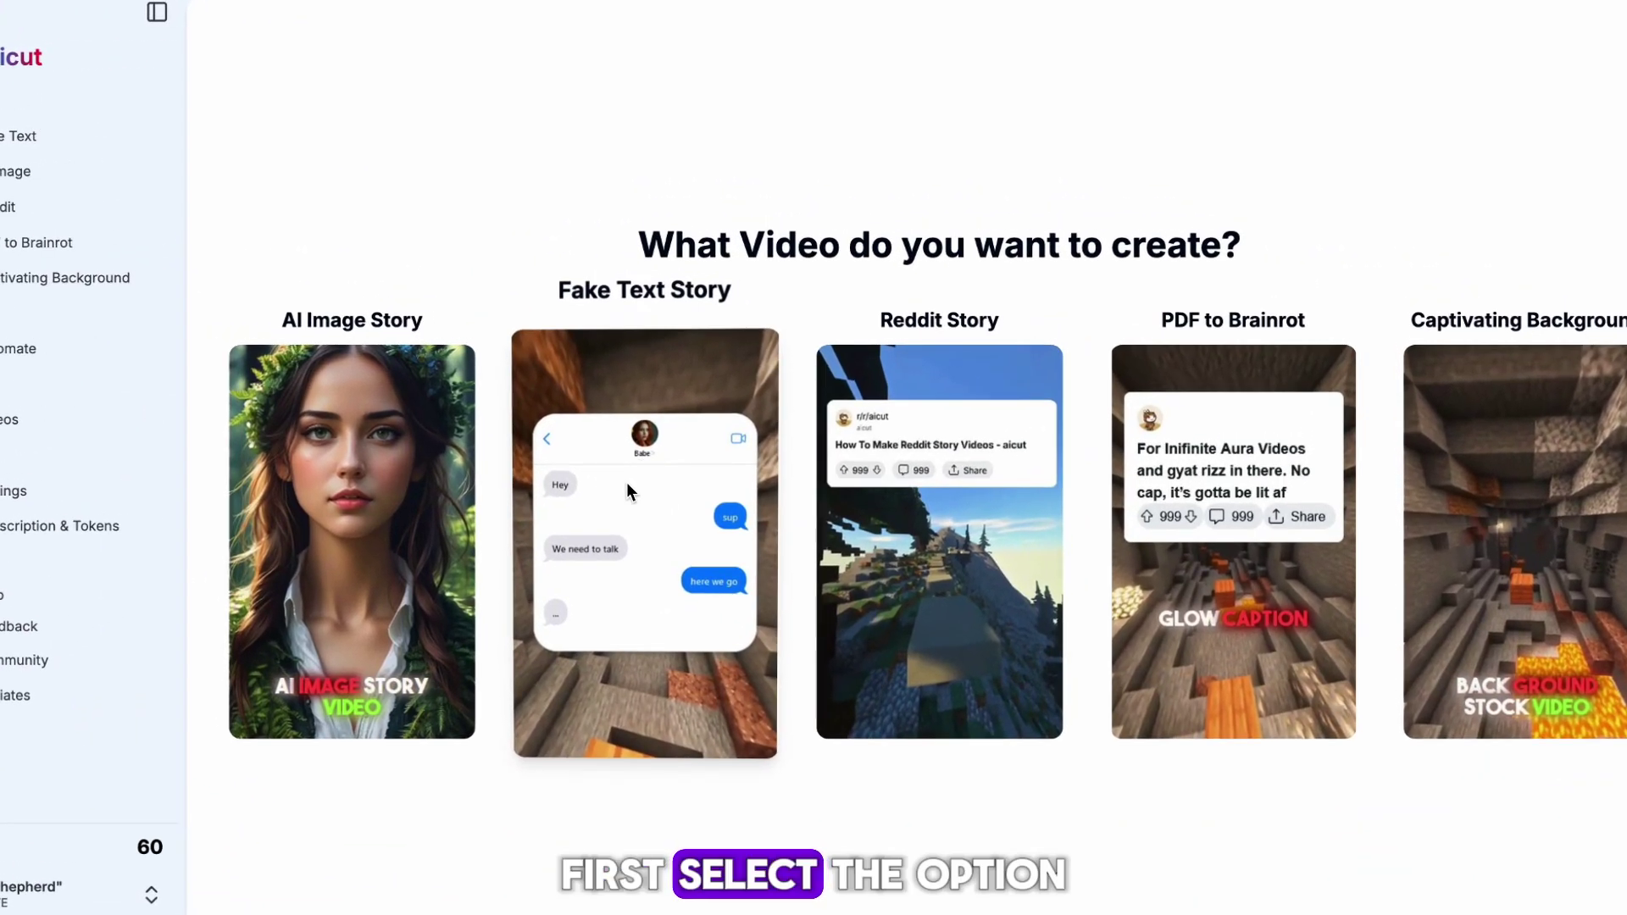
Step: Start a Fake Text Story video and bring up the Add Script dialog
left_click(790, 403)
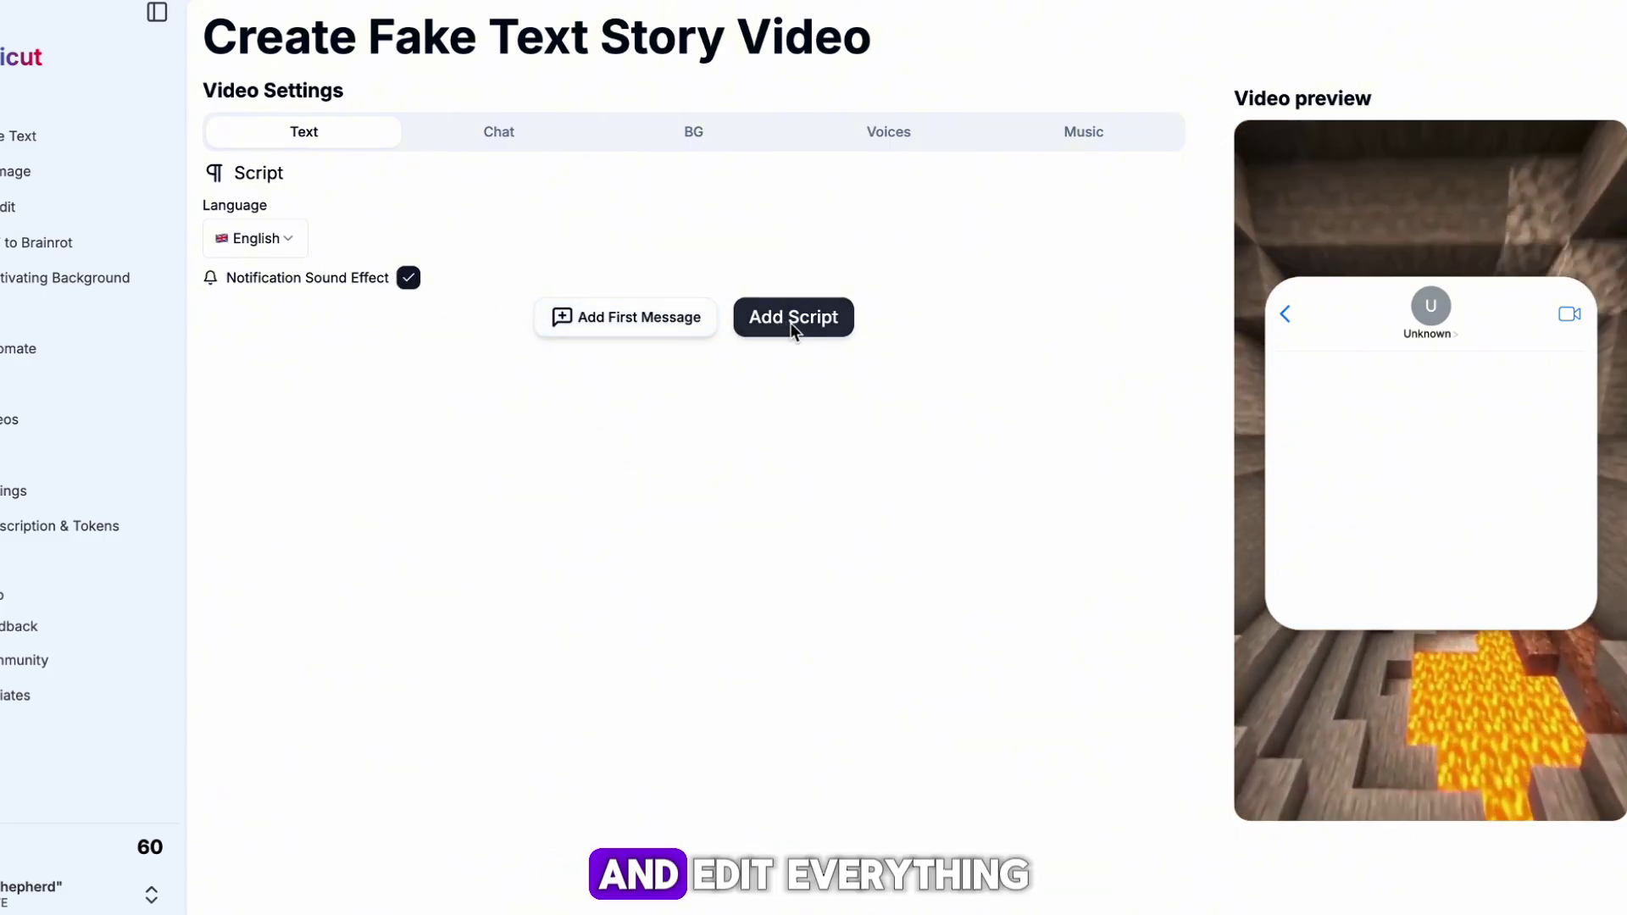
left_click(792, 322)
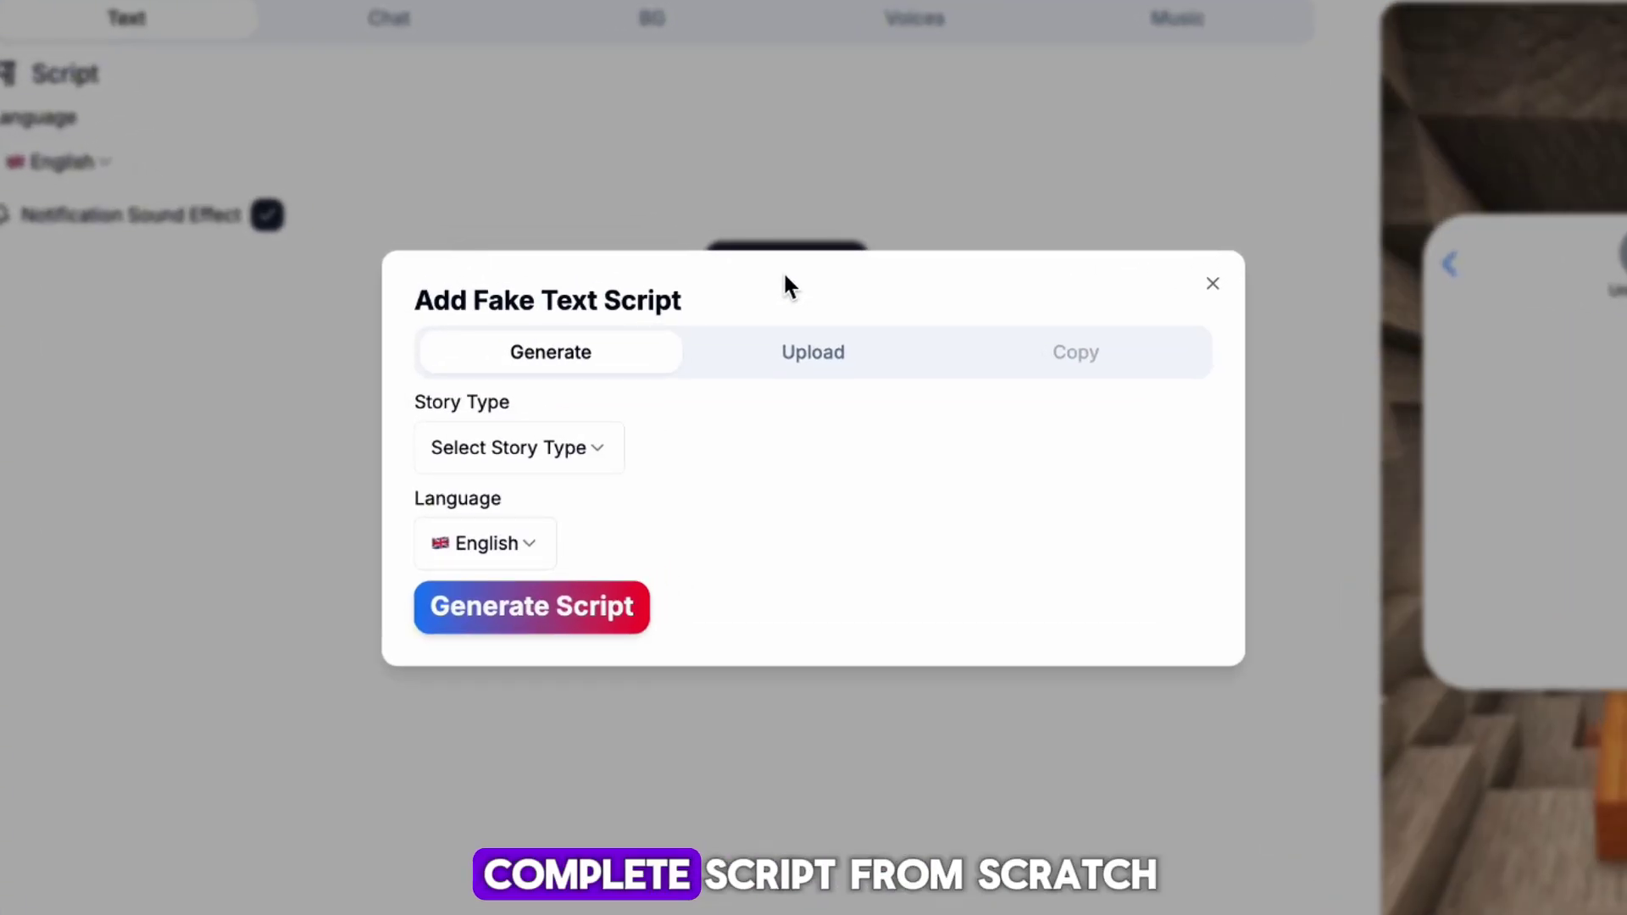
Step: Set the script's story type to Cheating funny twist with English as the language
left_click(587, 457)
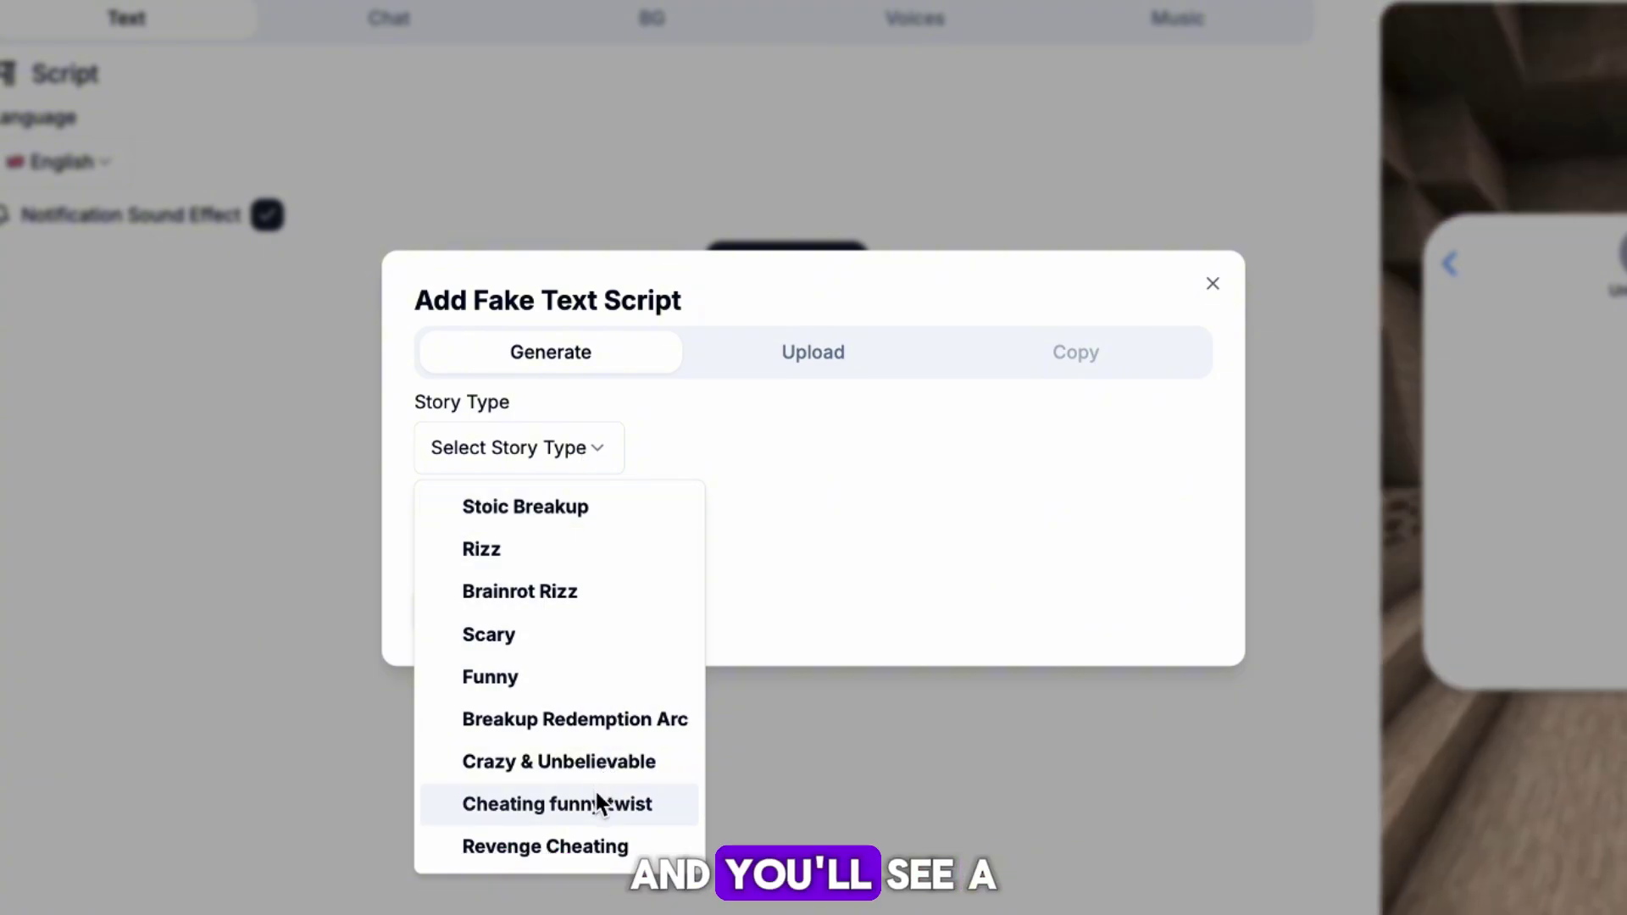
left_click(595, 803)
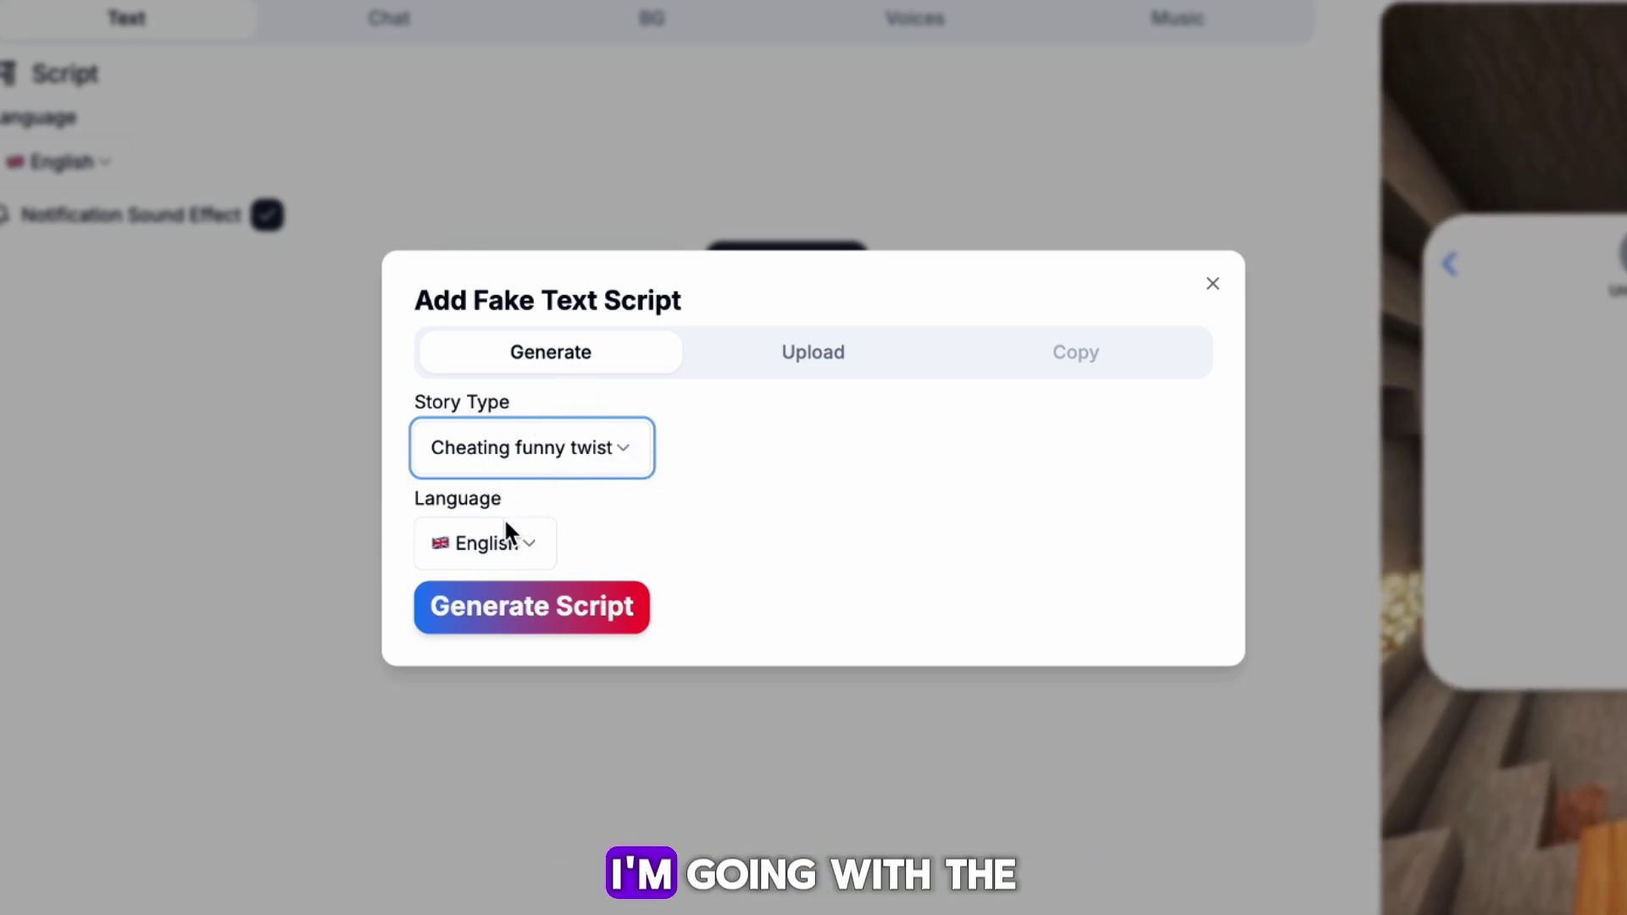
left_click(498, 543)
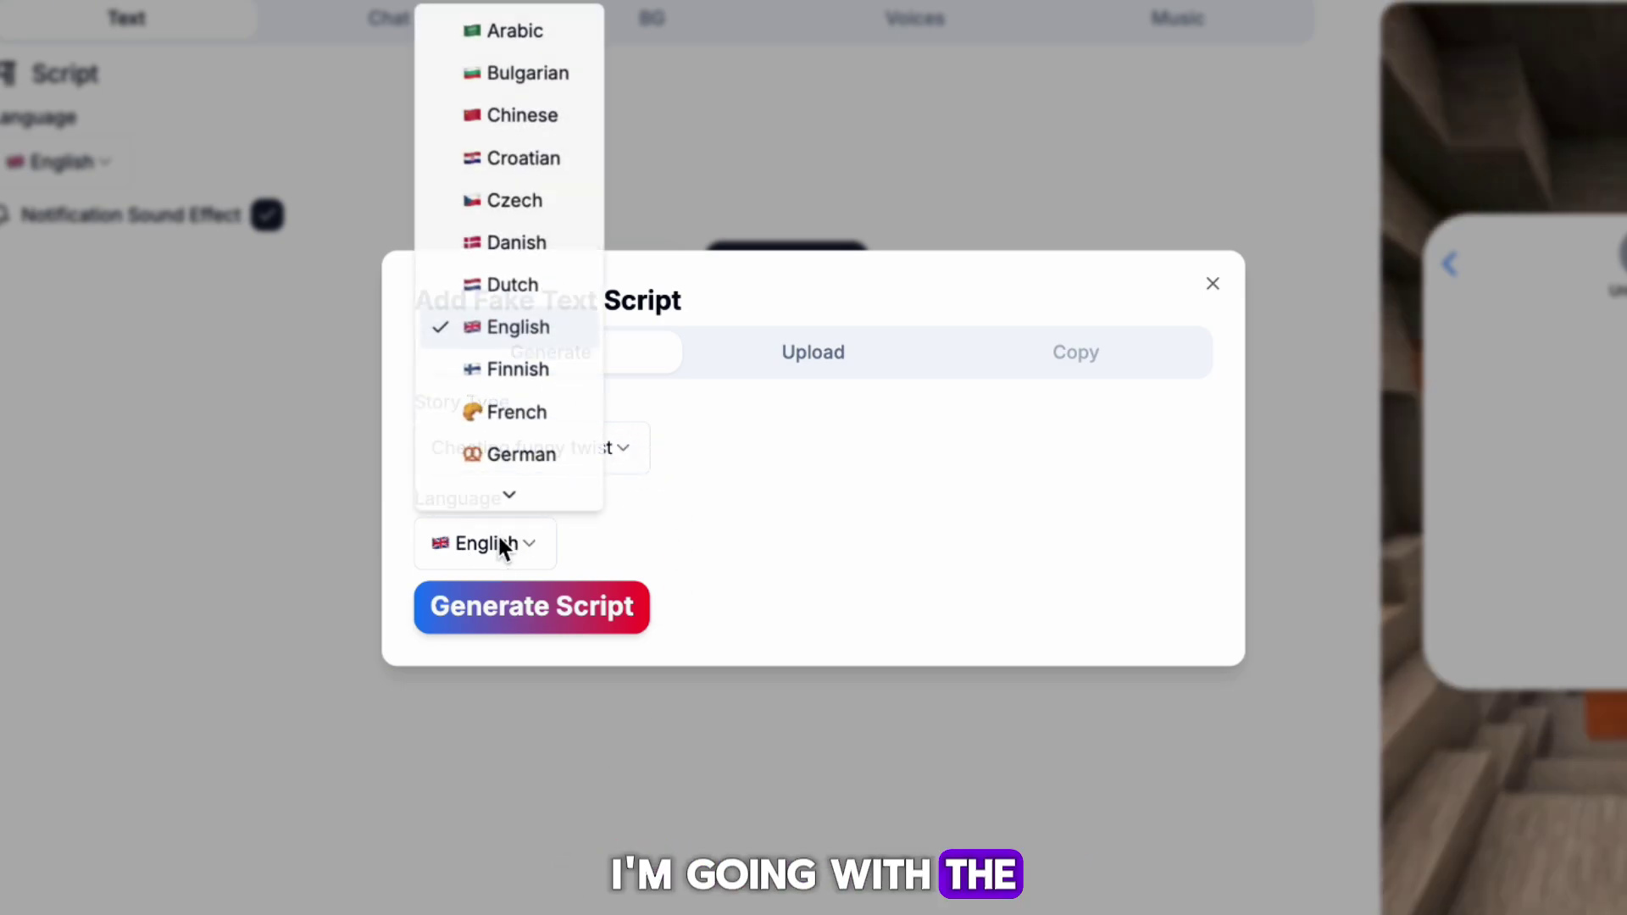
left_click(519, 329)
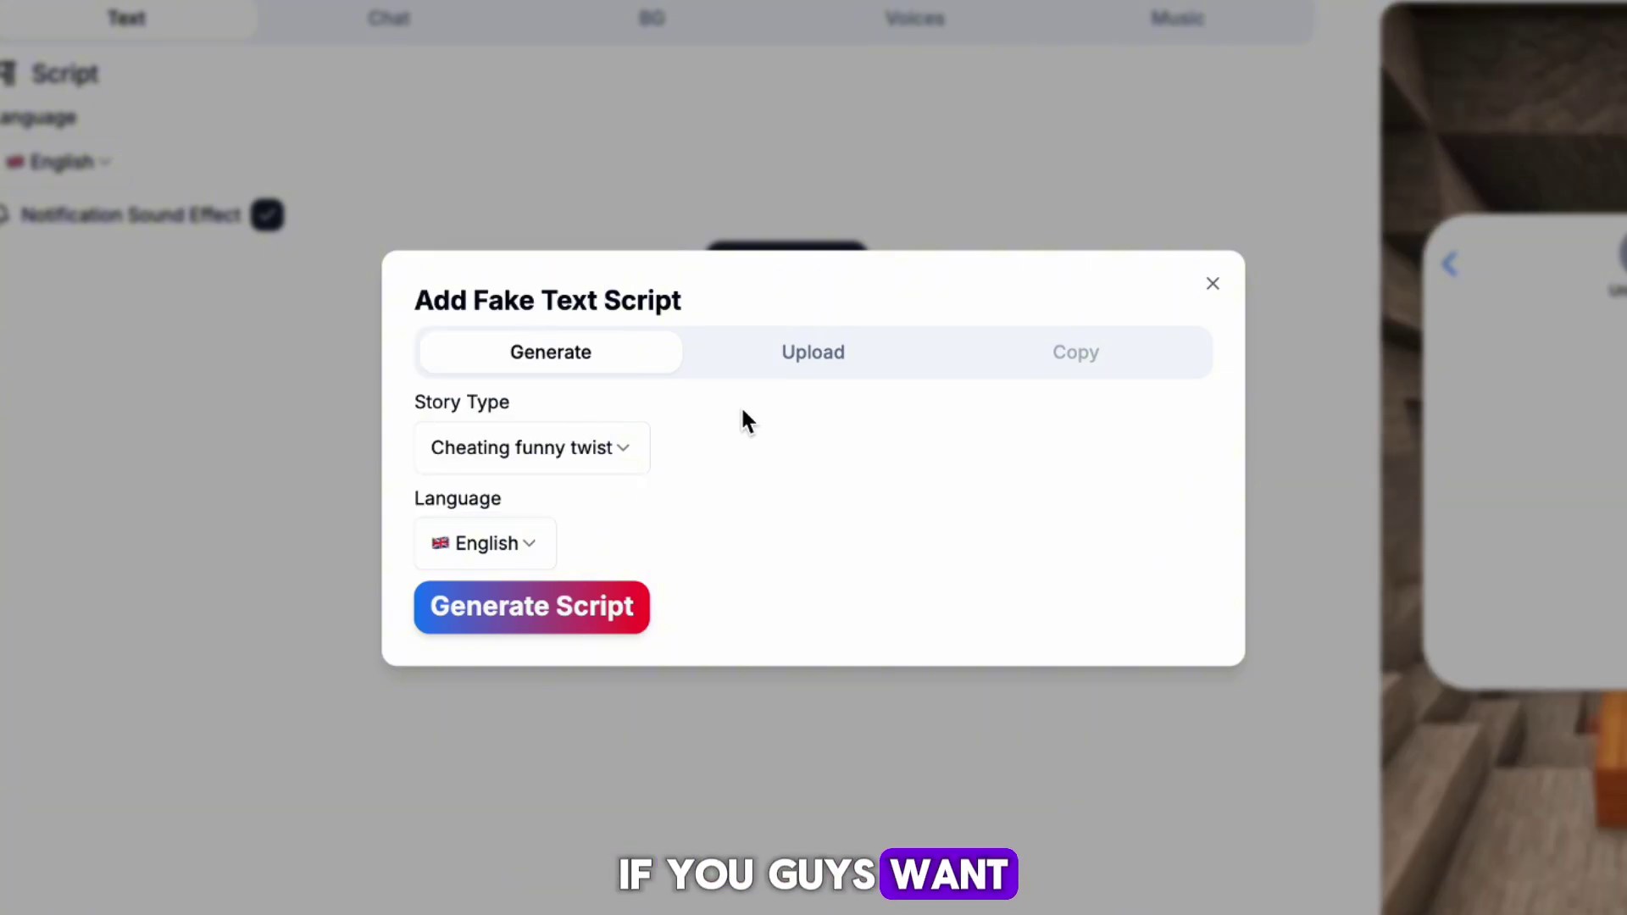
left_click(771, 352)
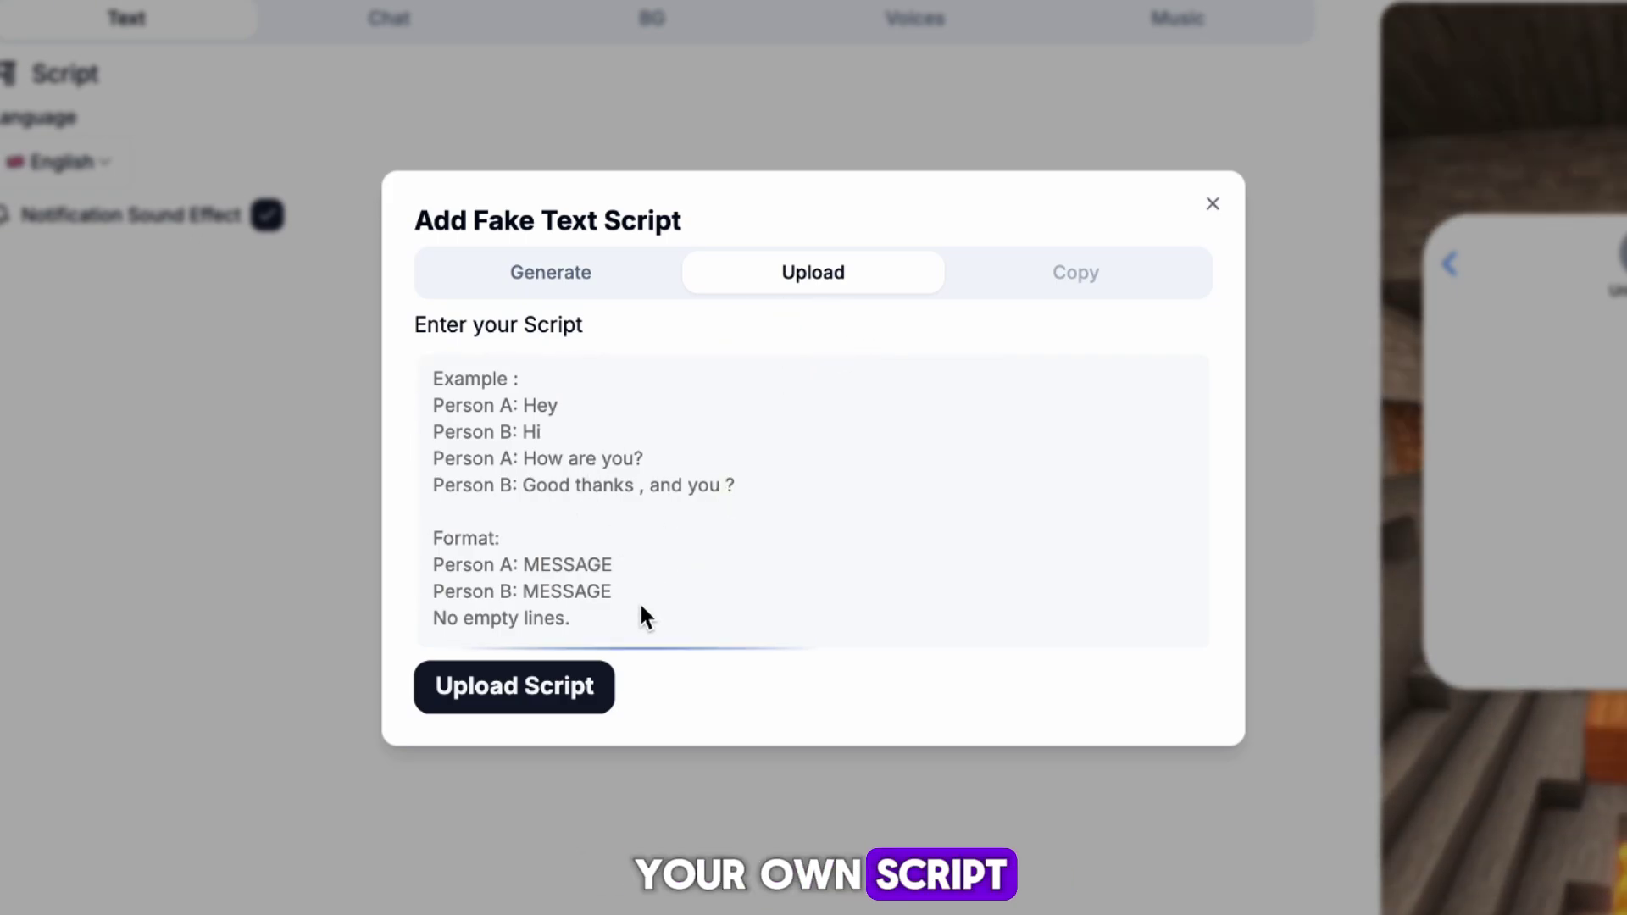
left_click(588, 288)
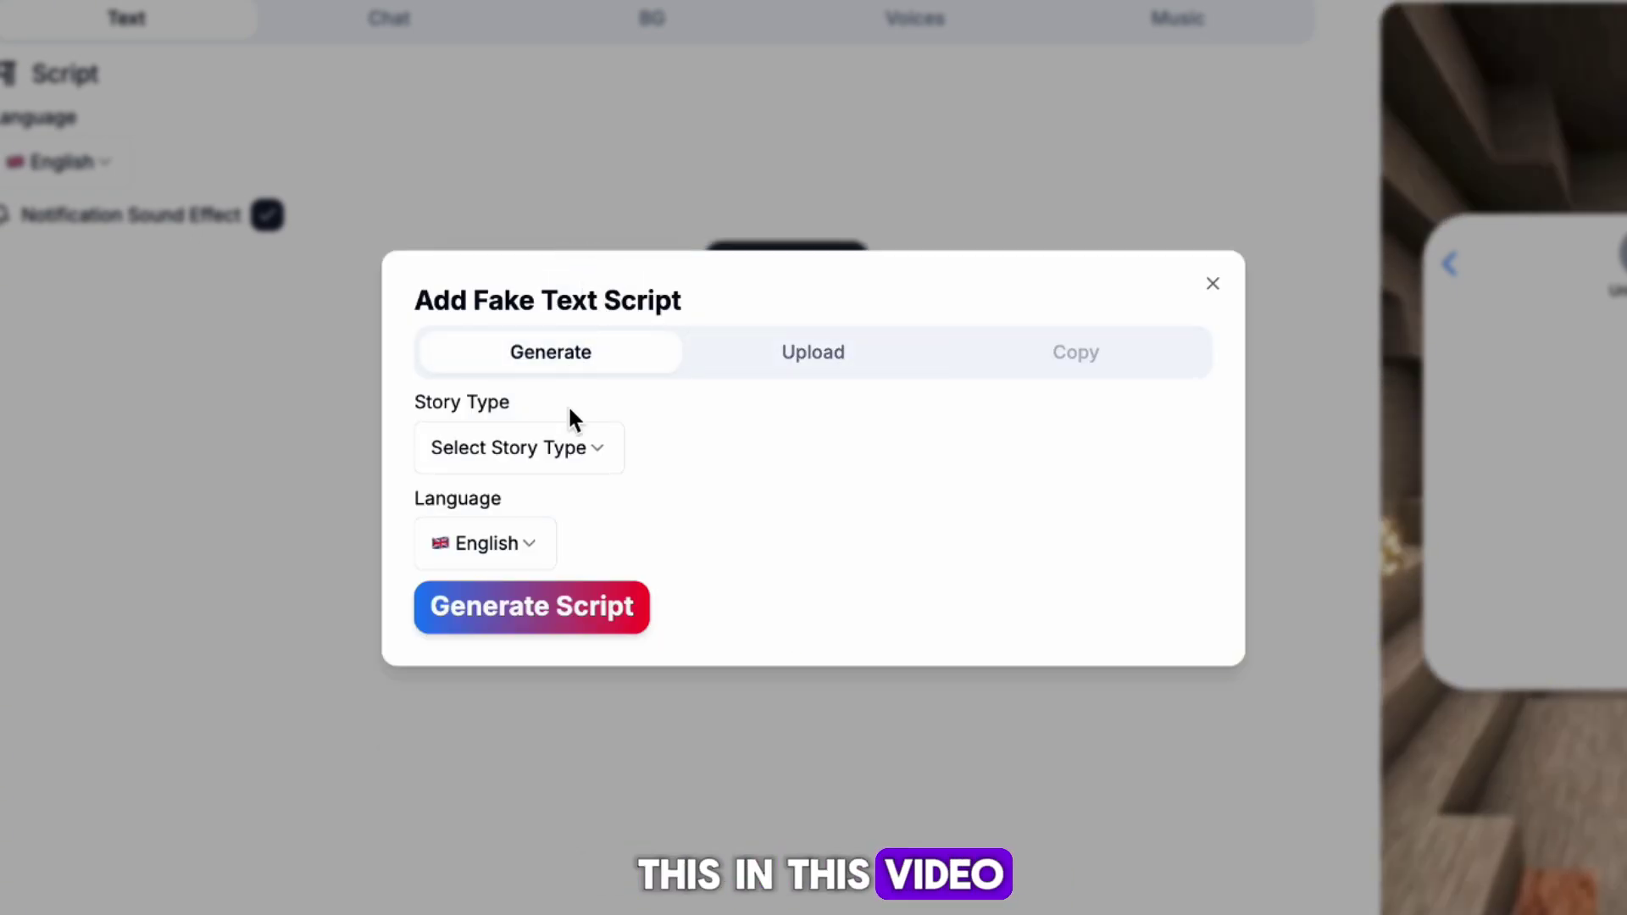
left_click(580, 451)
left_click(577, 791)
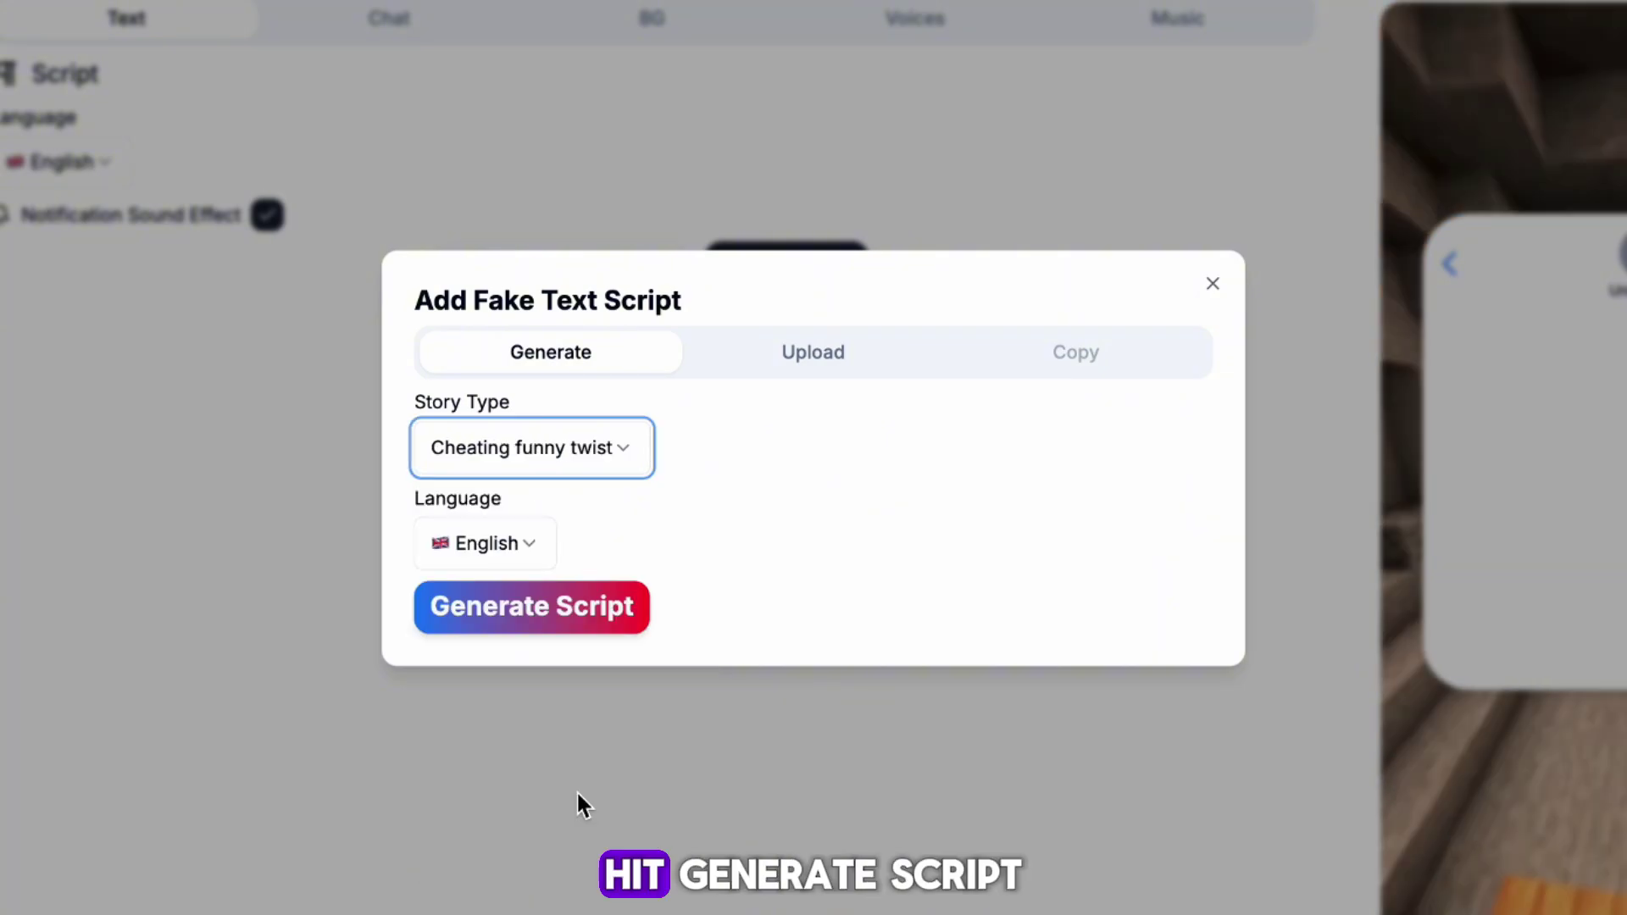
Step: Generate the conversation script and apply it to the video's messages
left_click(577, 618)
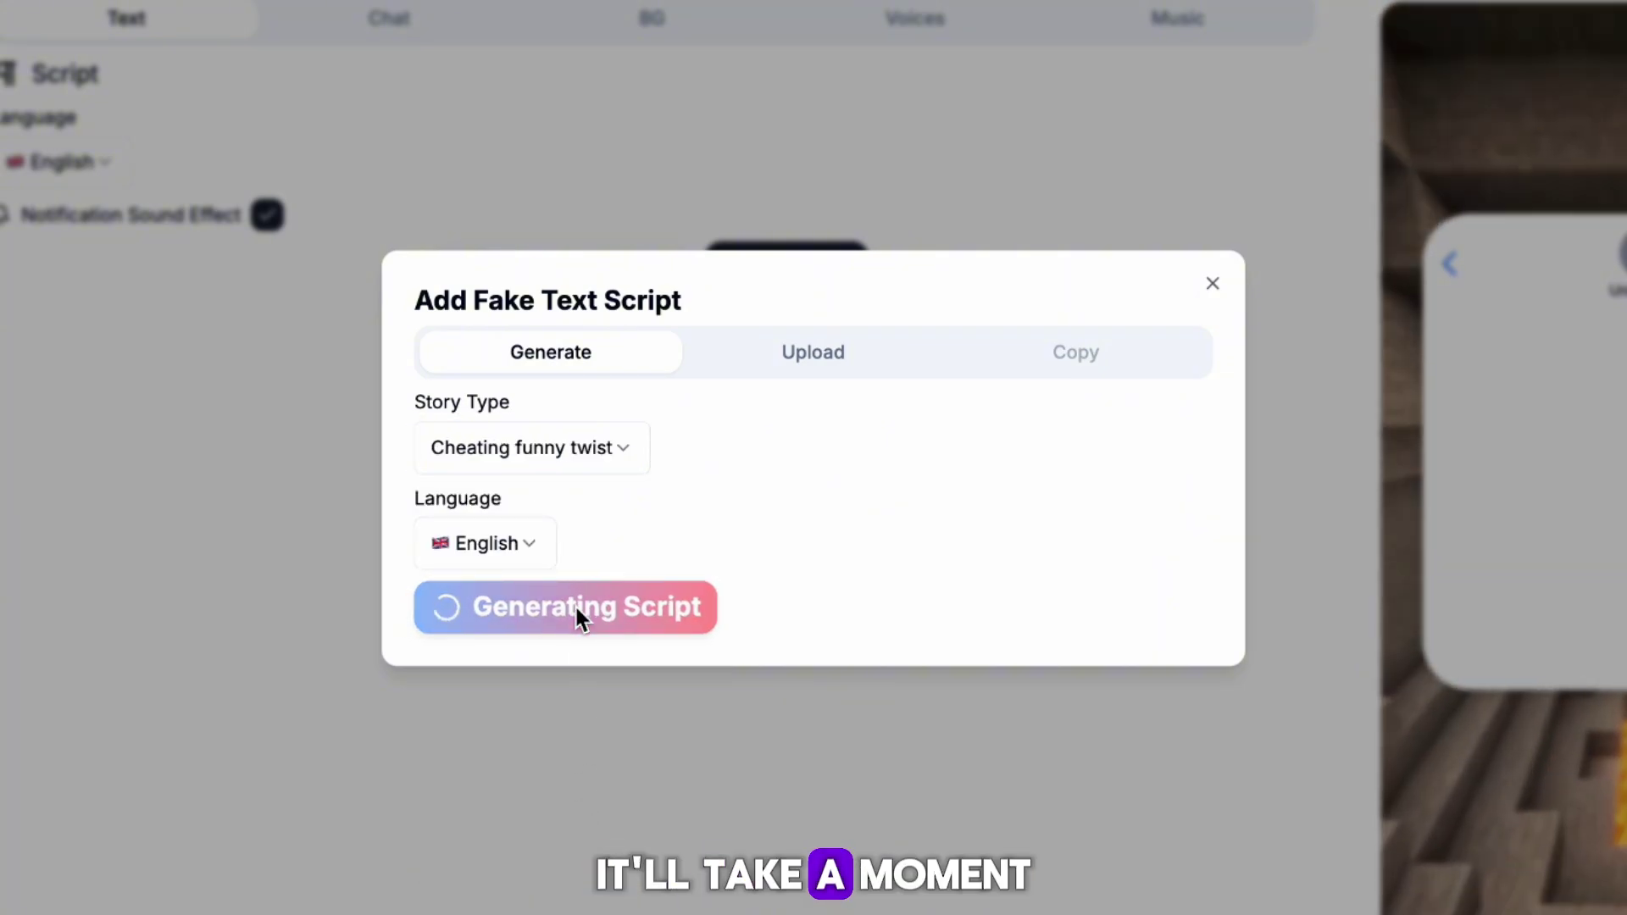
scroll(575, 605, "down", 10)
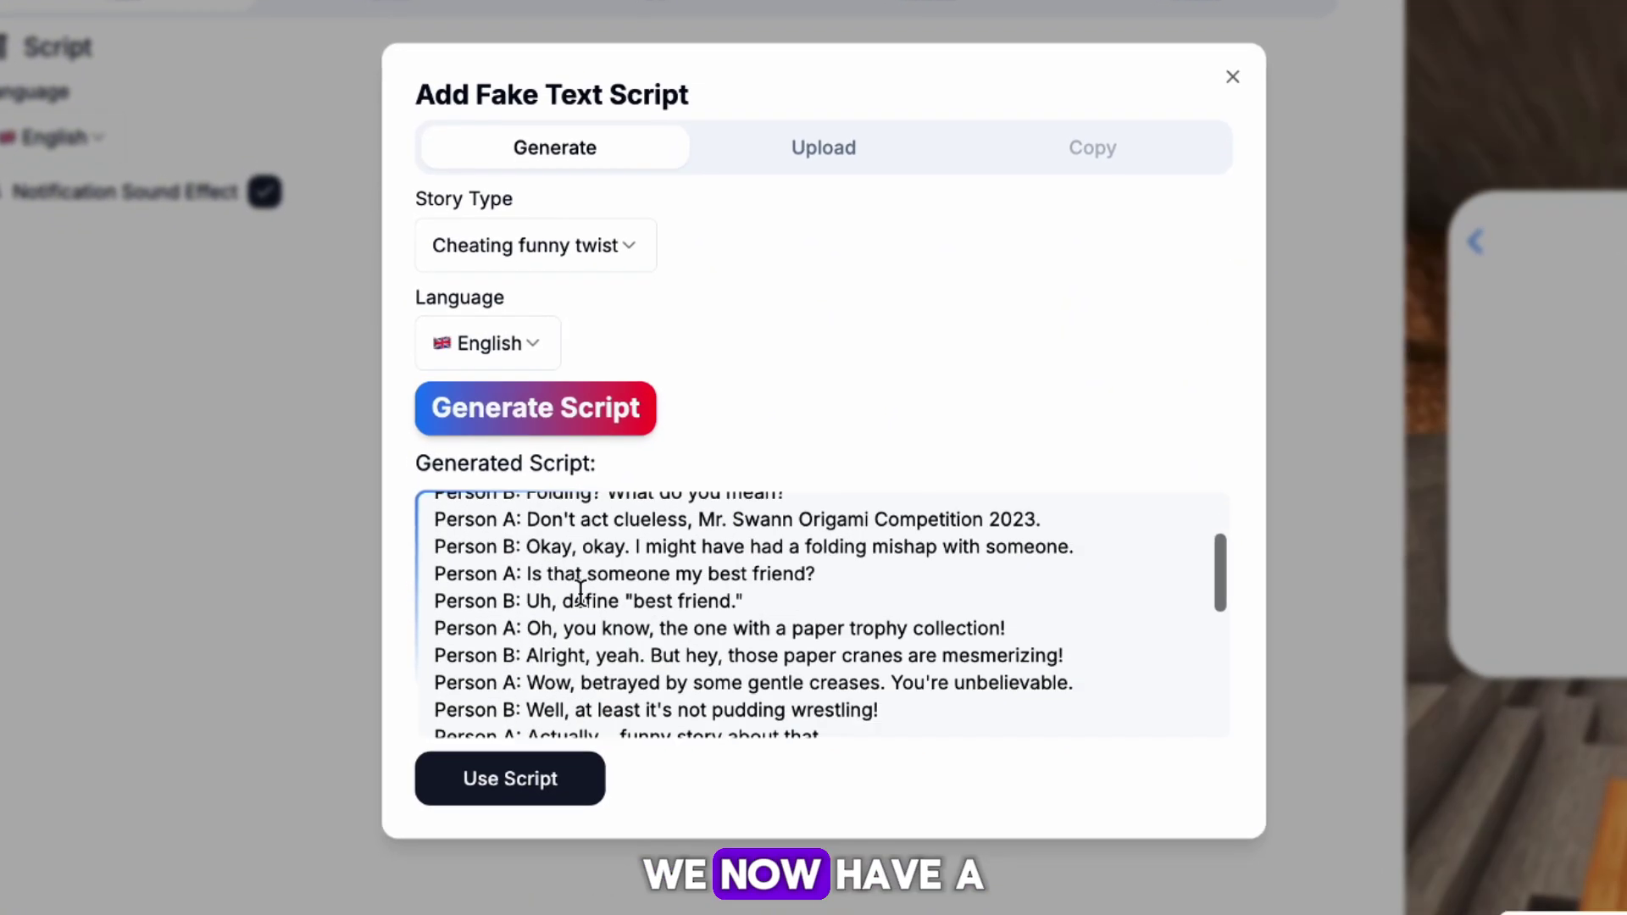
scroll(575, 604, "up", 10)
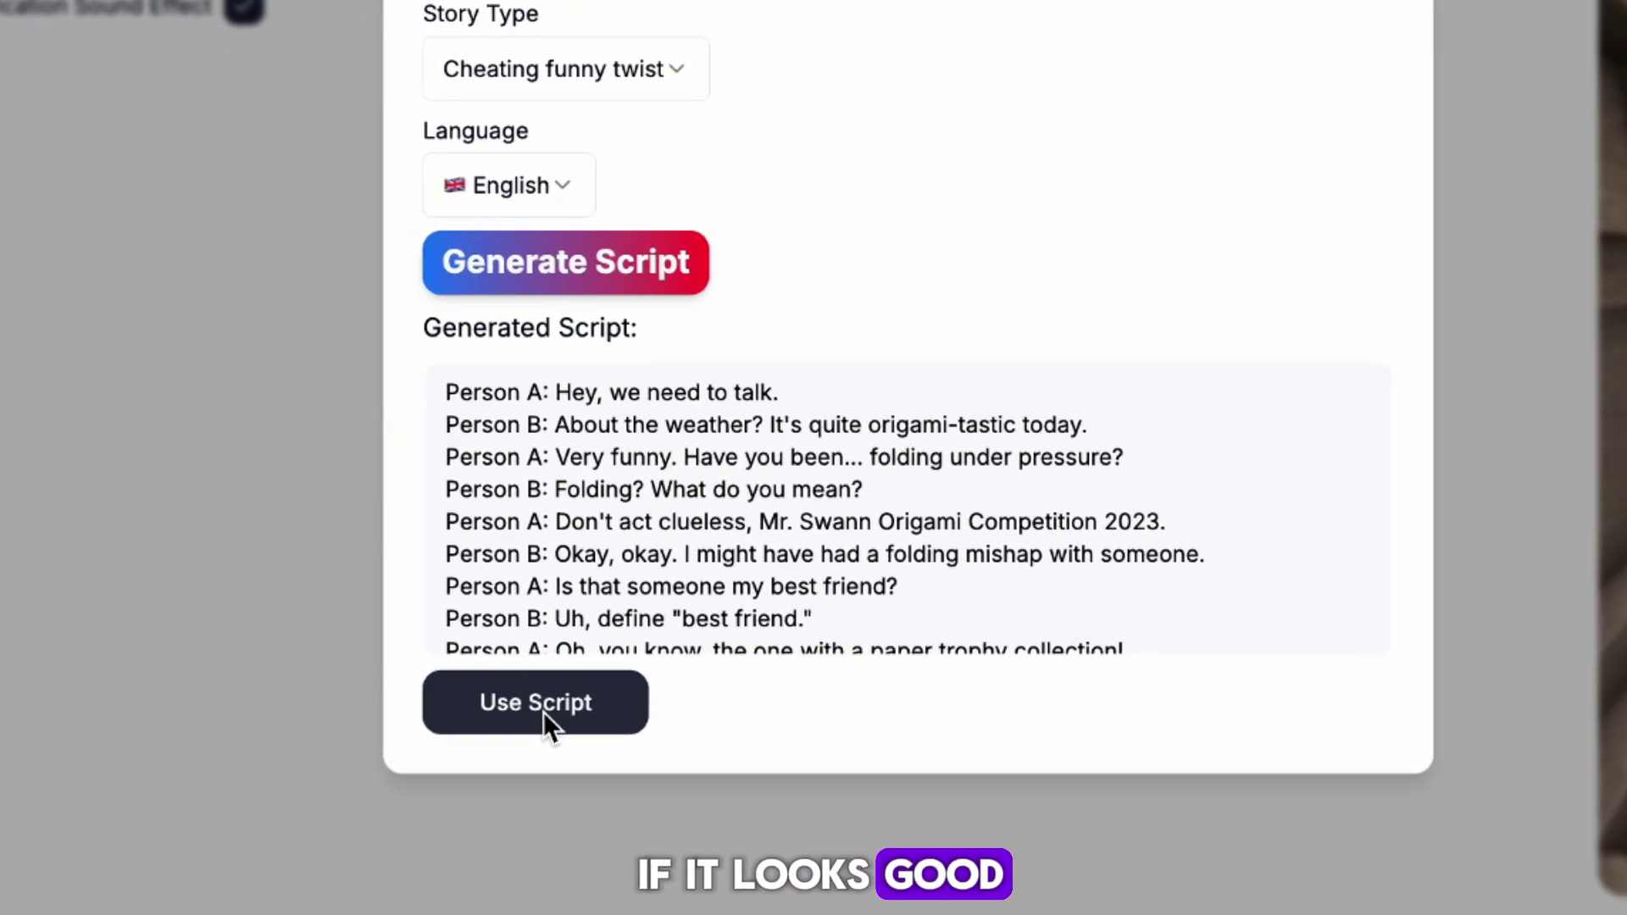
left_click(540, 716)
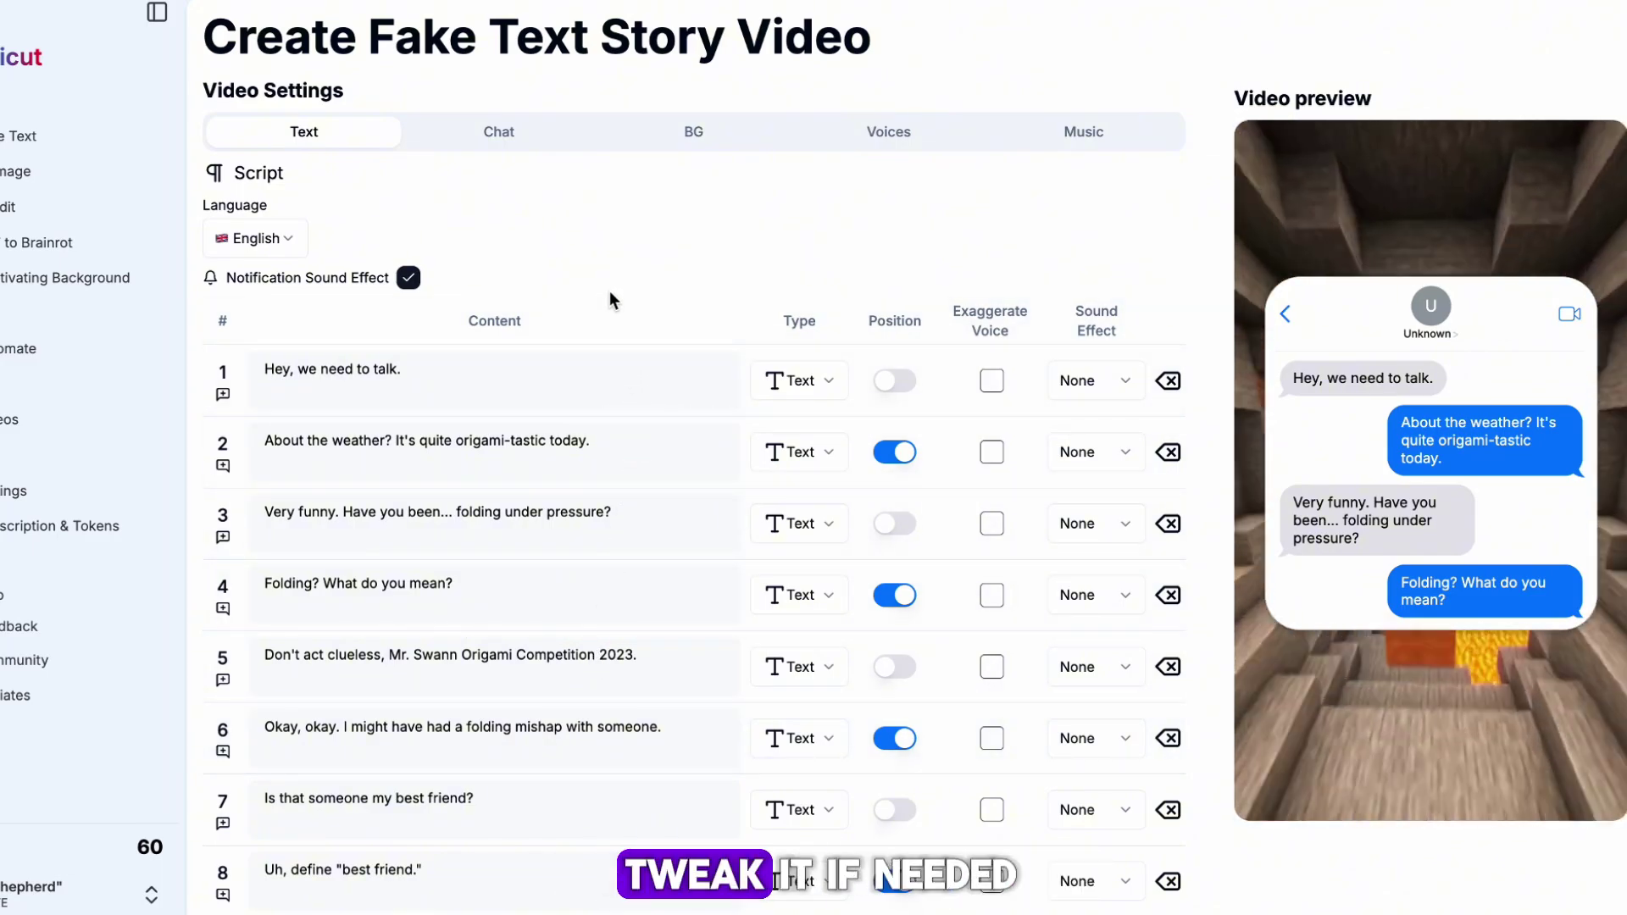
Step: Turn on Exaggerate Voice for message 2 and for a later message
scroll(614, 548, "down", 1)
scroll(614, 547, "up", 1)
scroll(613, 547, "down", 3)
scroll(614, 556, "down", 6)
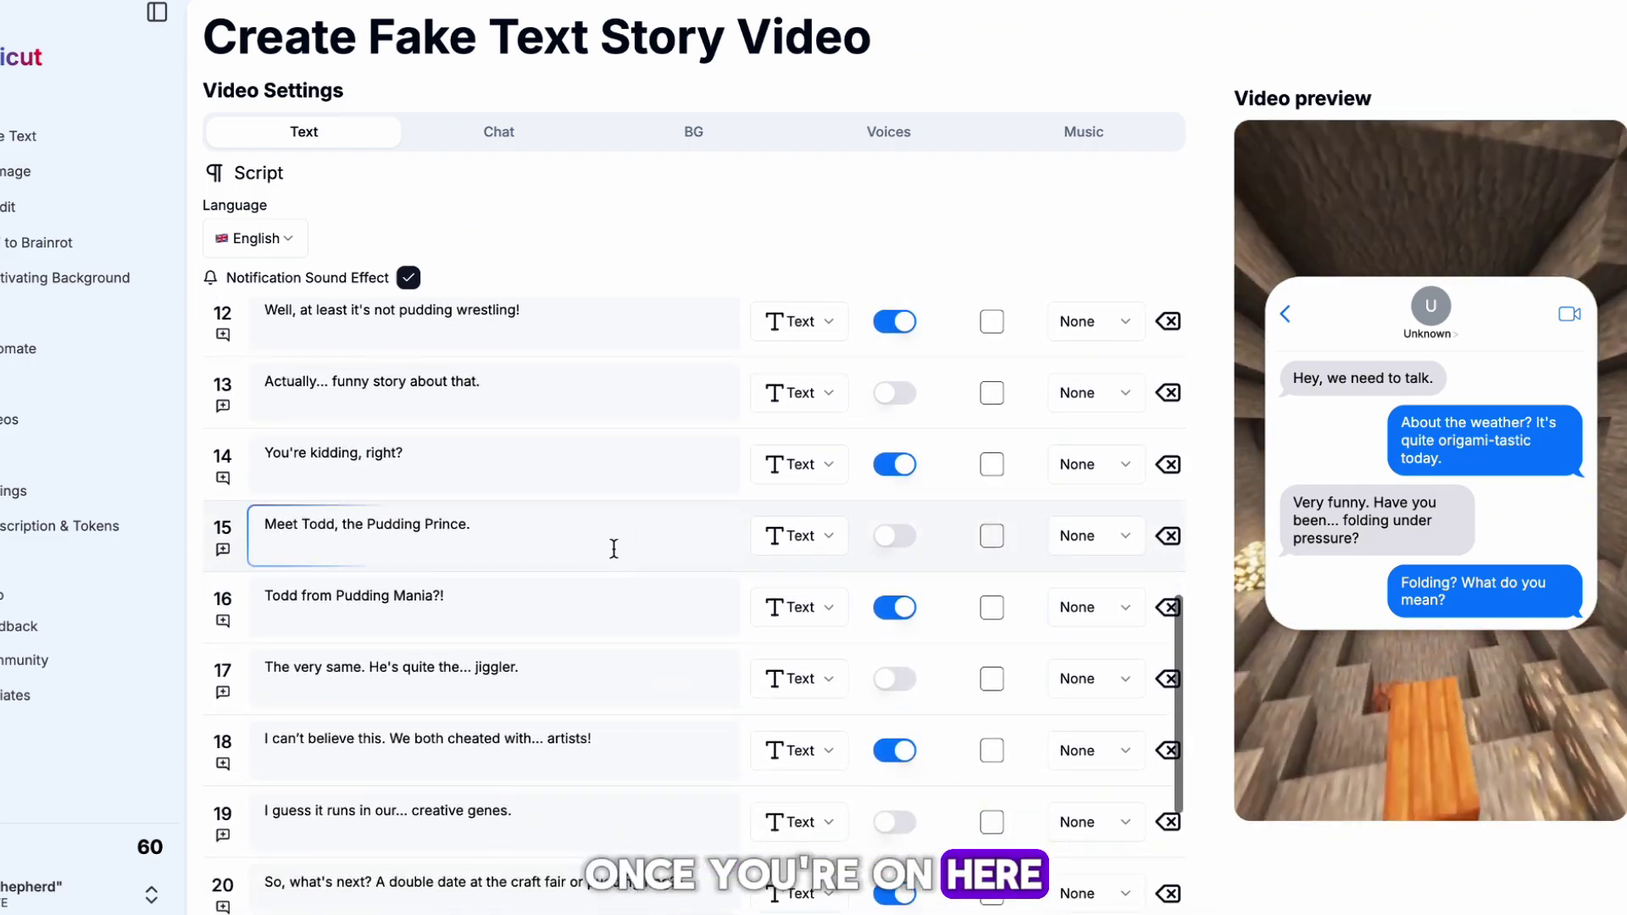
scroll(614, 556, "up", 8)
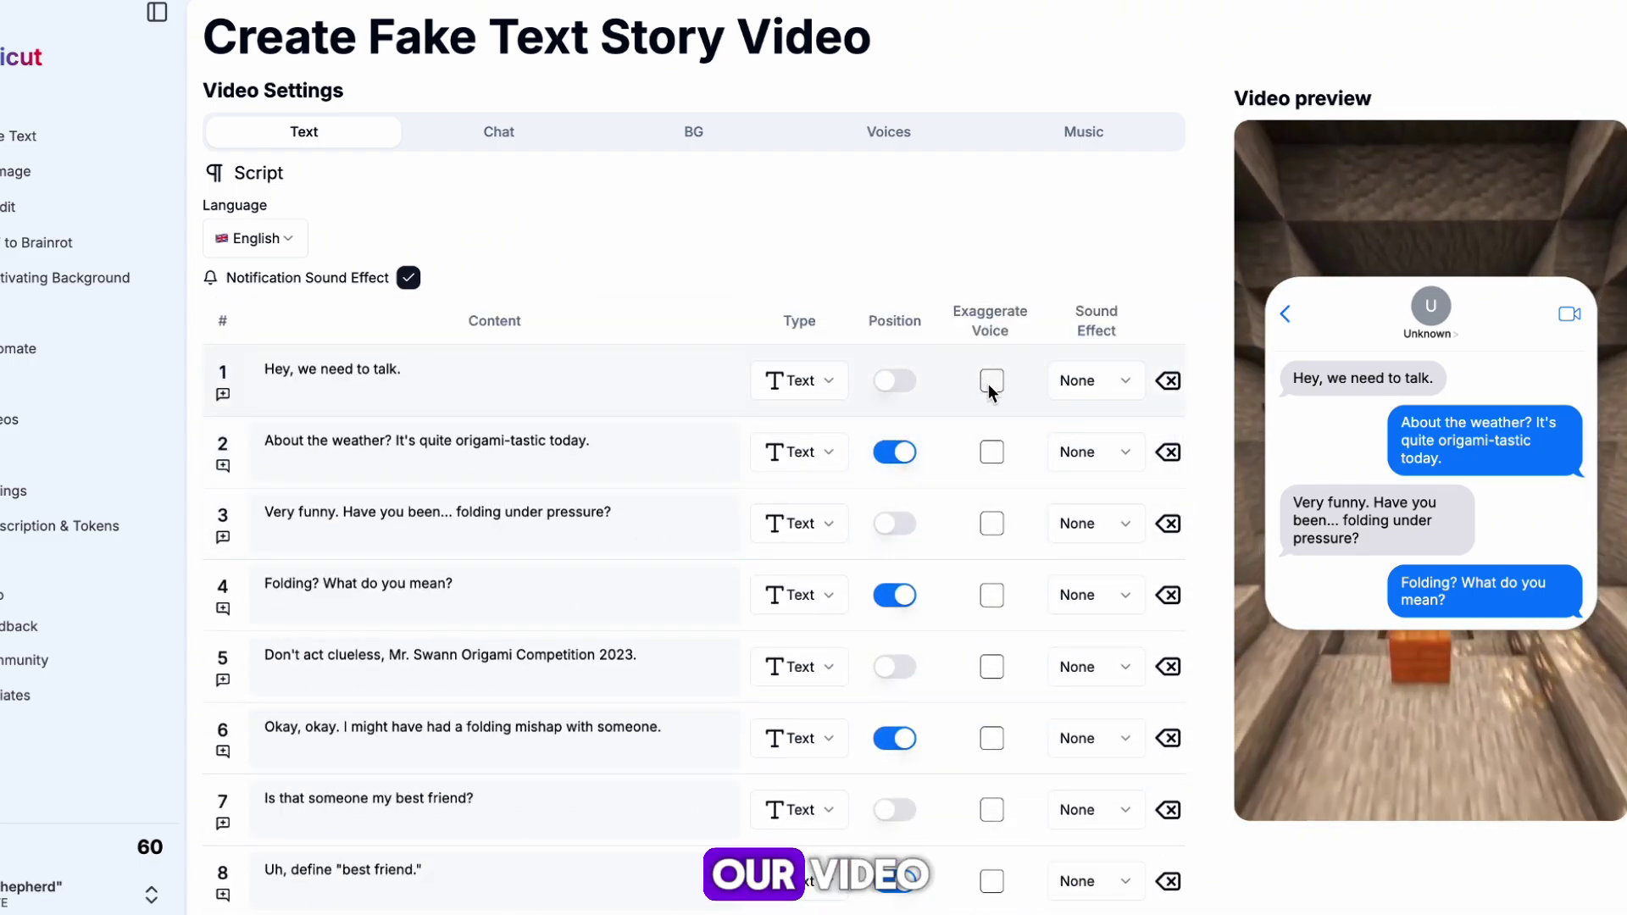
left_click(992, 452)
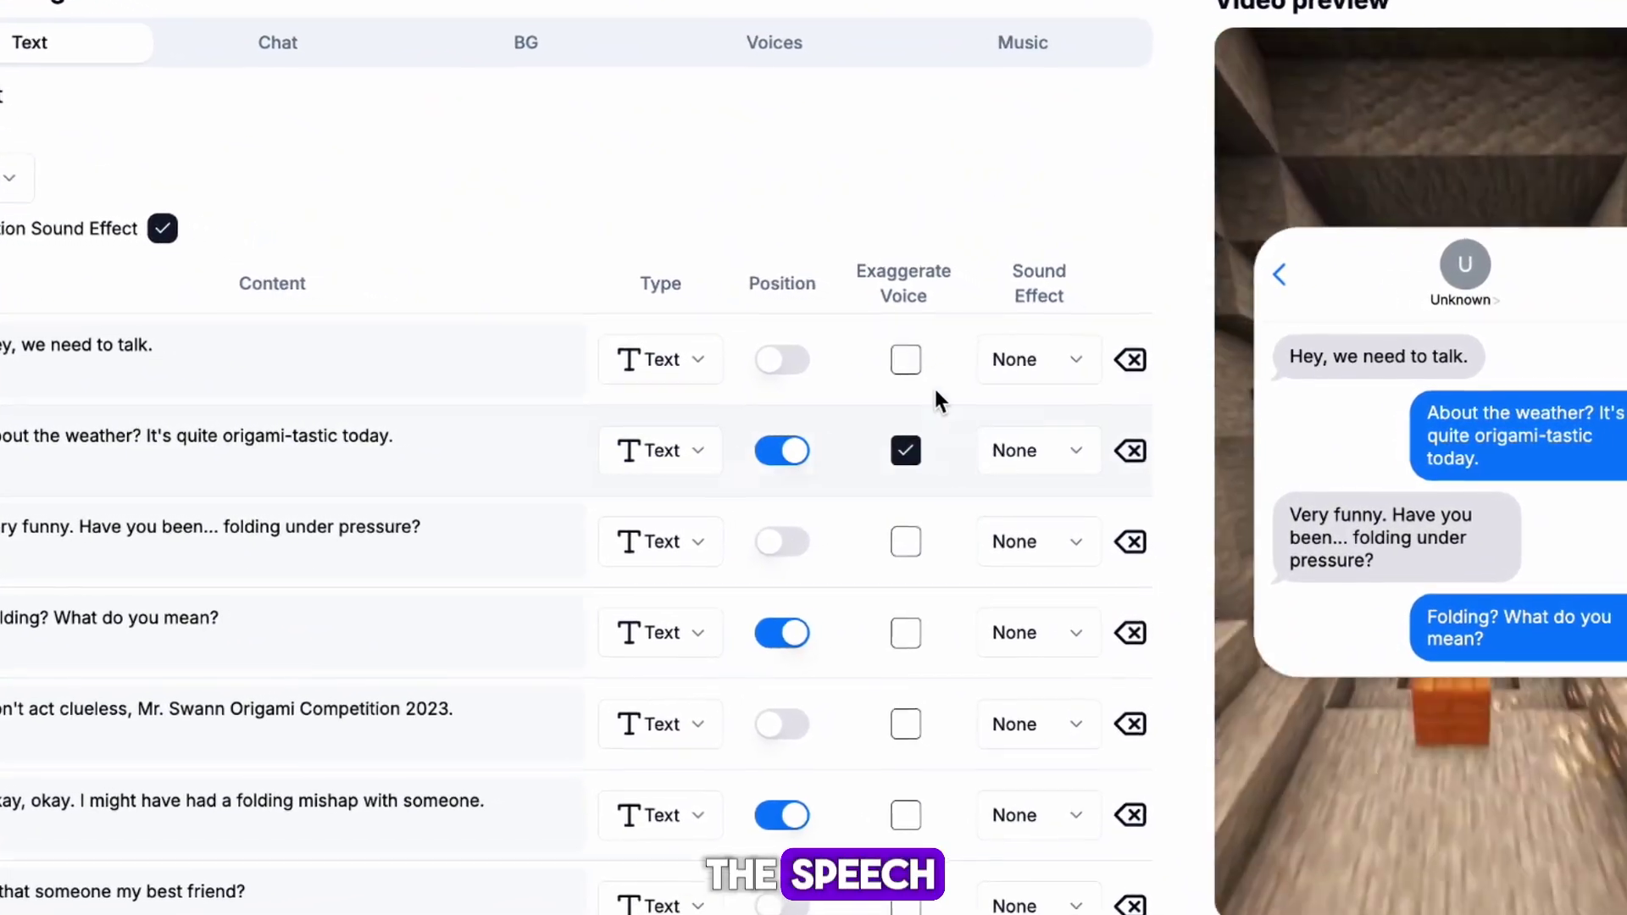
scroll(834, 618, "down", 3)
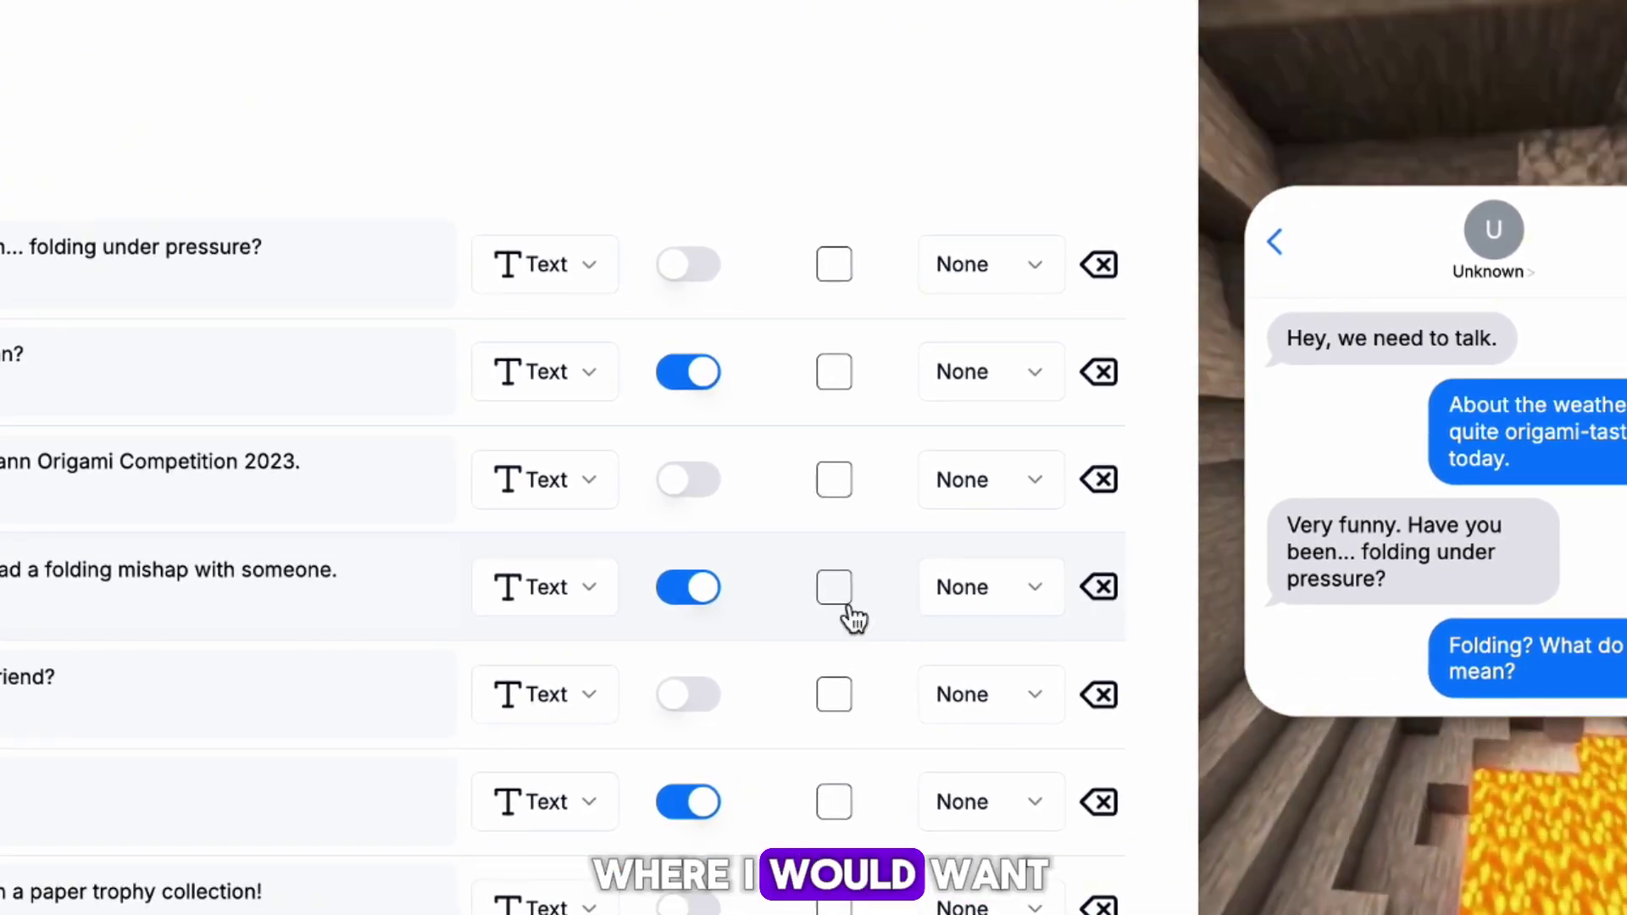
left_click(833, 799)
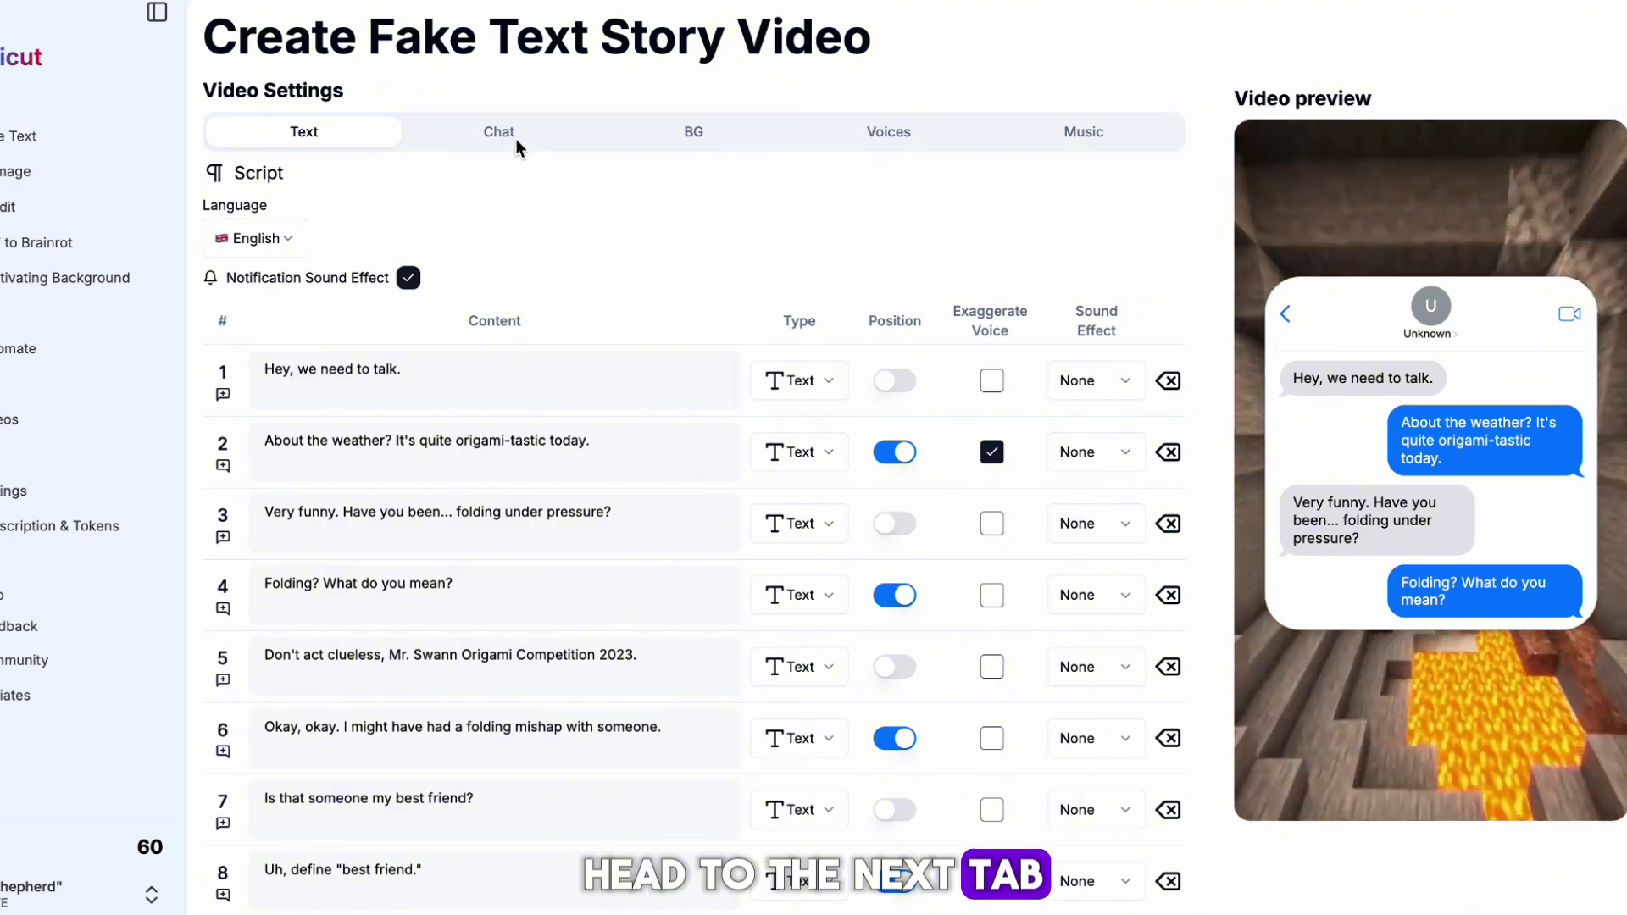
Step: Give the chat the dark iMessage style after trying dark WhatsApp
left_click(385, 86)
left_click(464, 460)
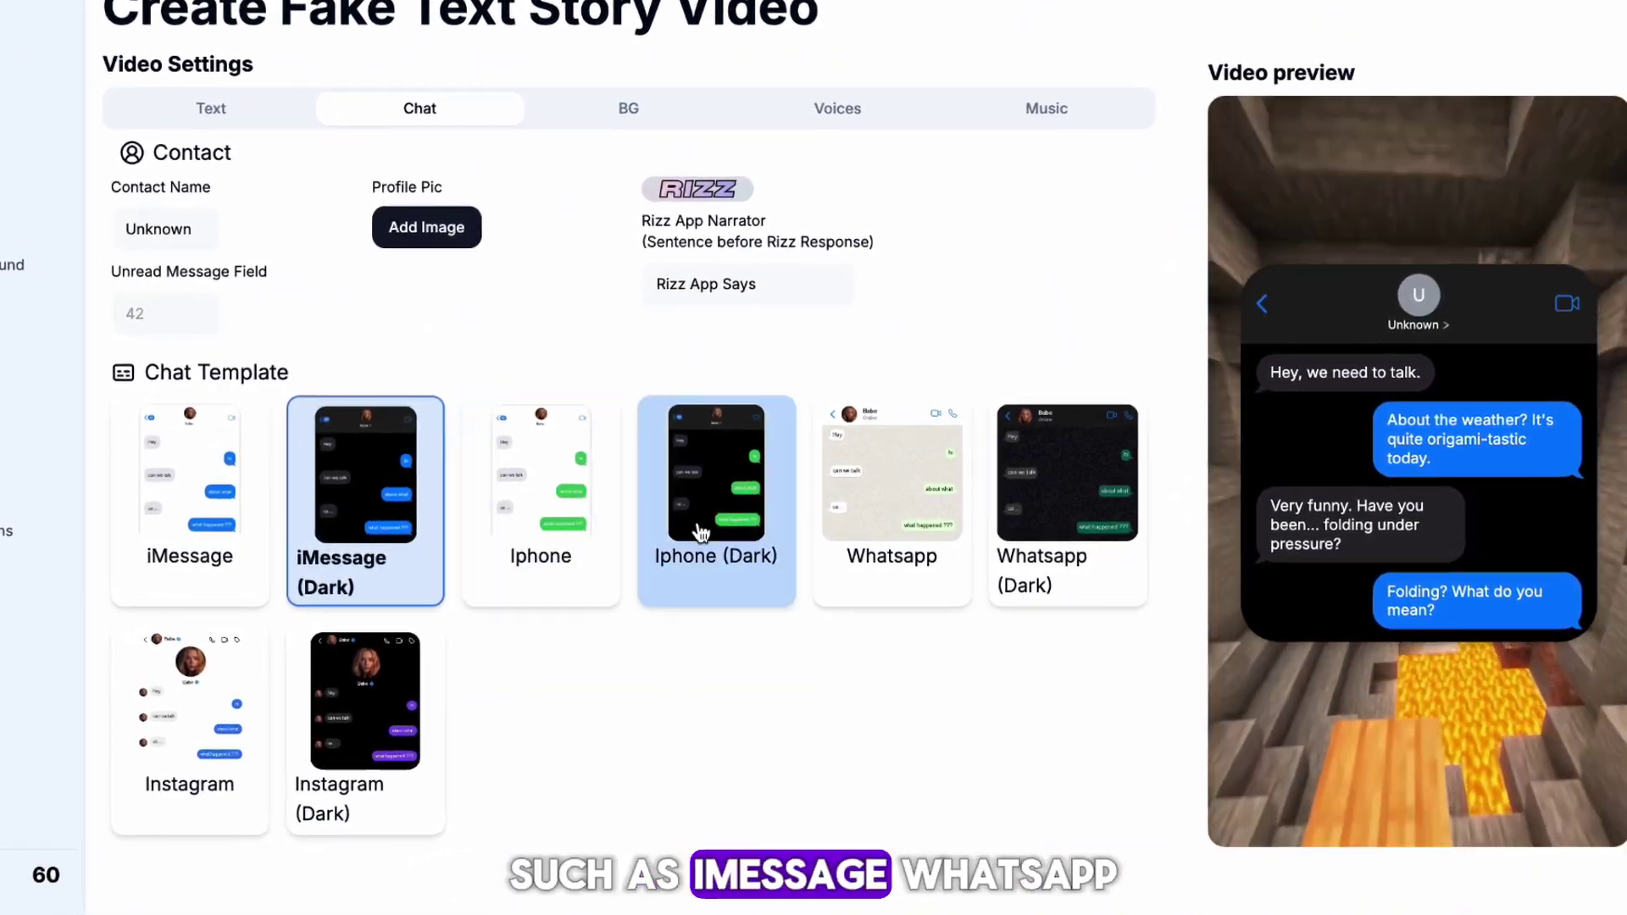
left_click(1017, 526)
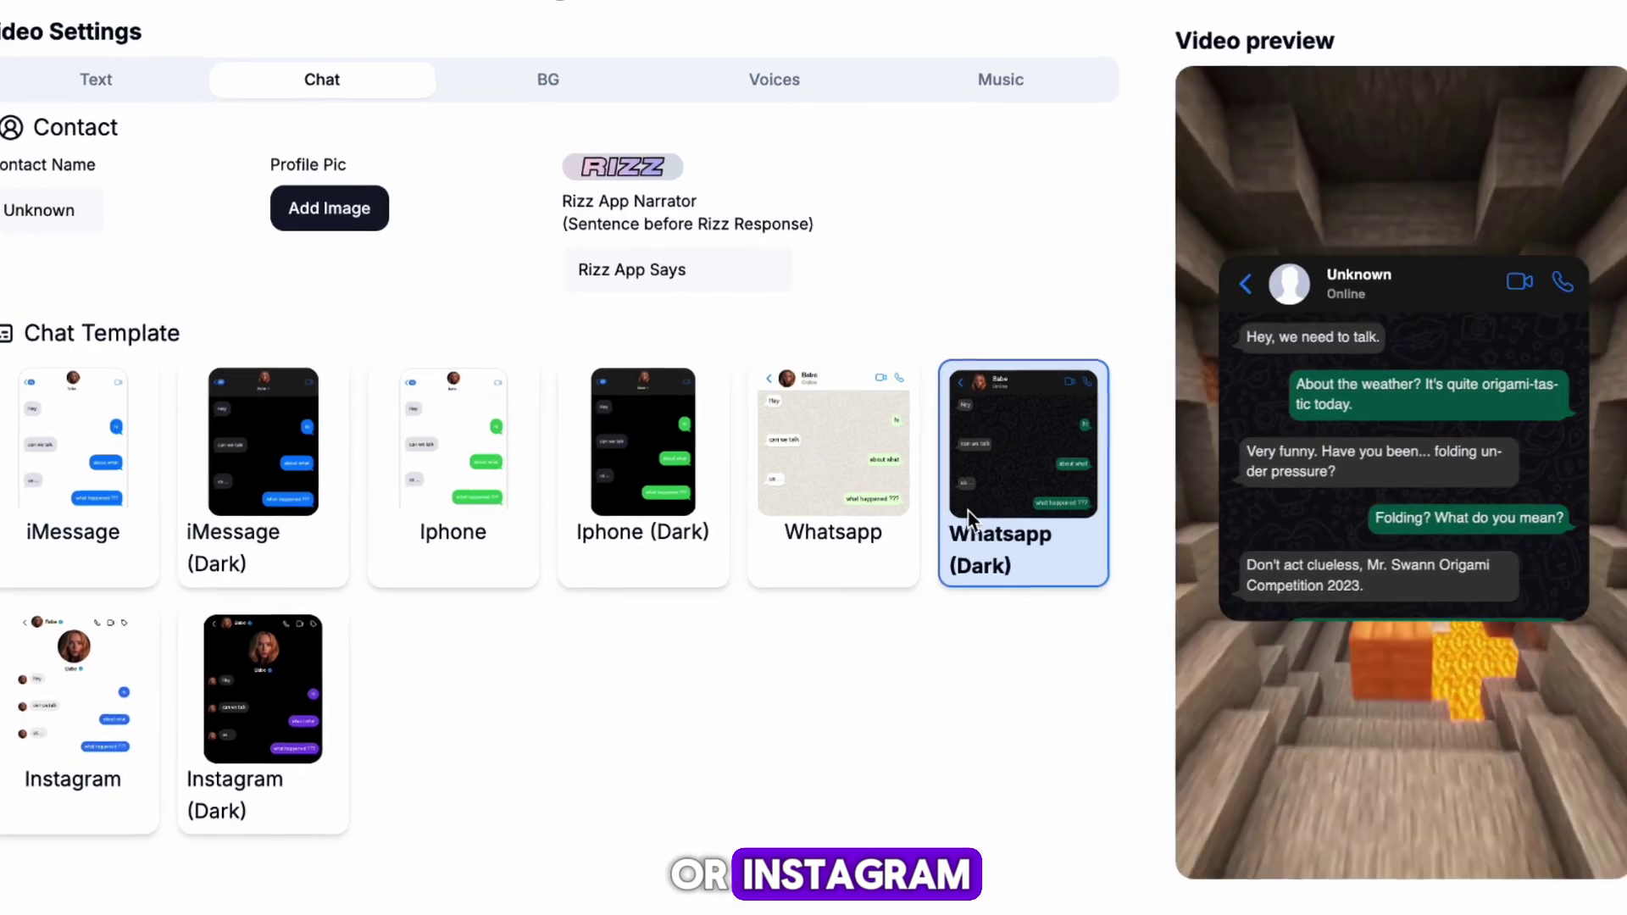
left_click(259, 517)
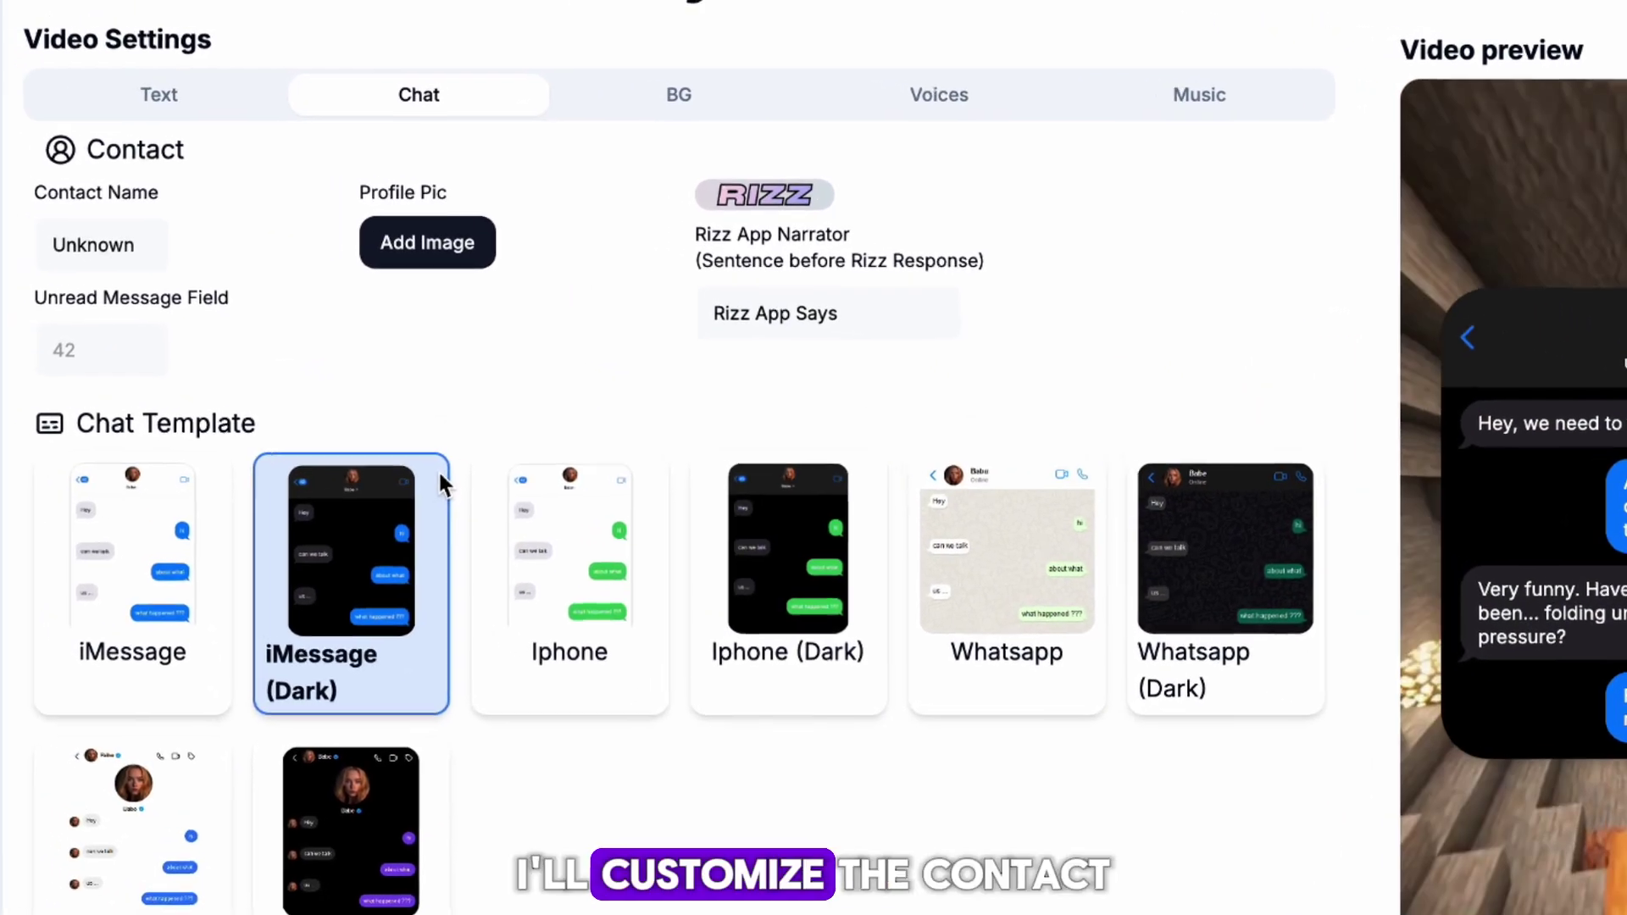
Step: Rename the contact from Unknown to Sarah and generate her picture from 'A blonde girl'
left_click(136, 247)
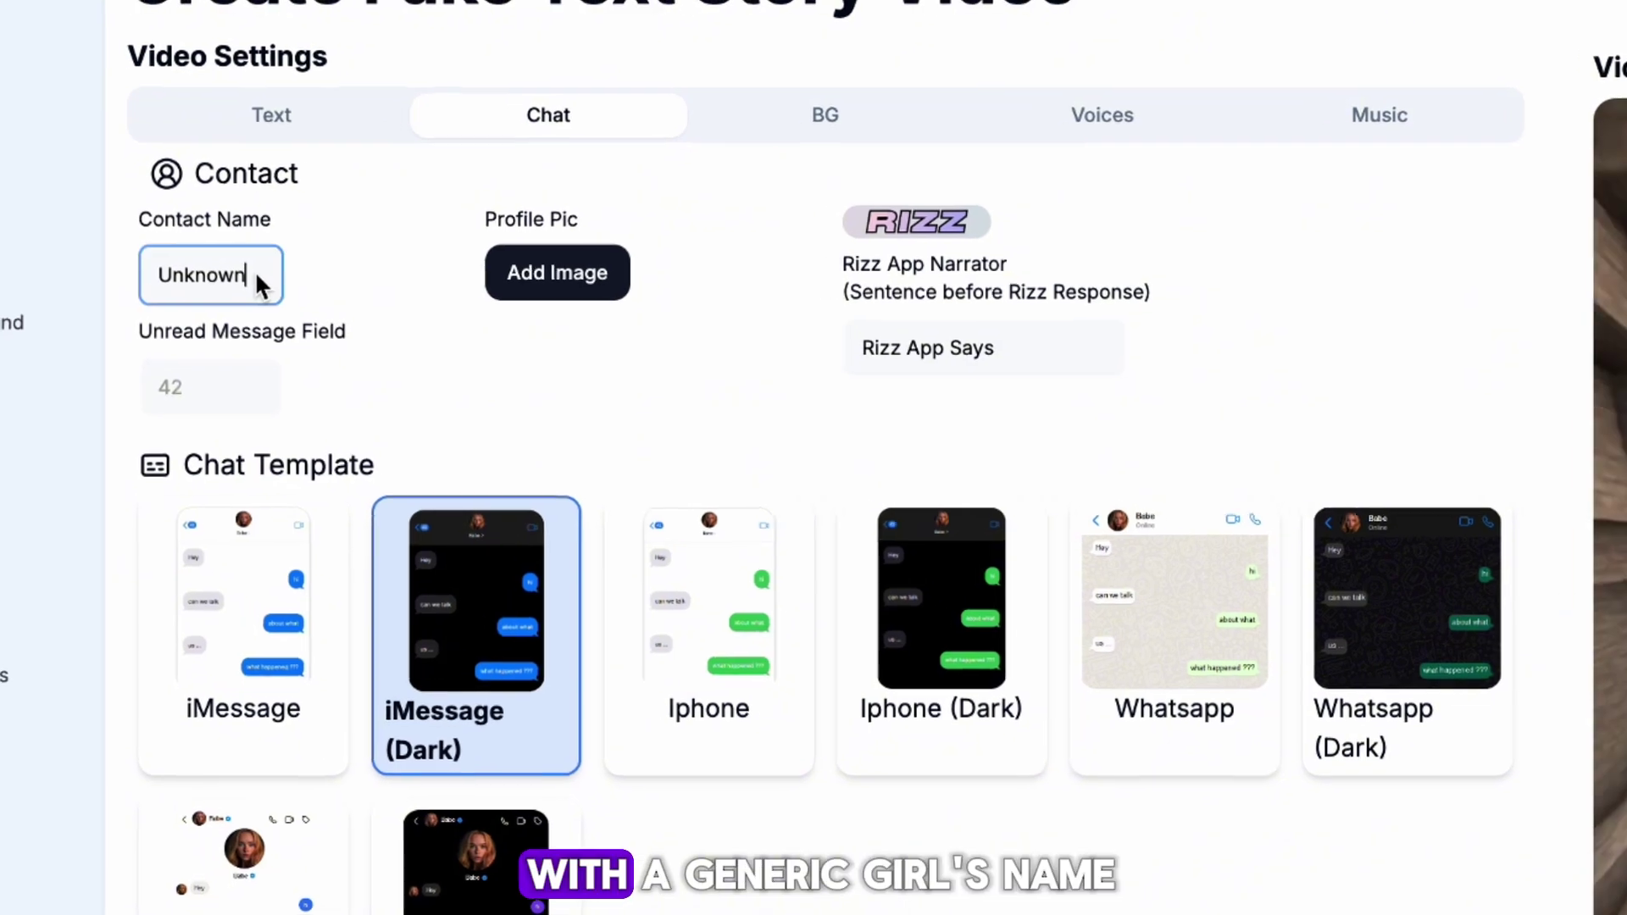
left_click_drag(135, 247, 44, 246)
type("Sarah")
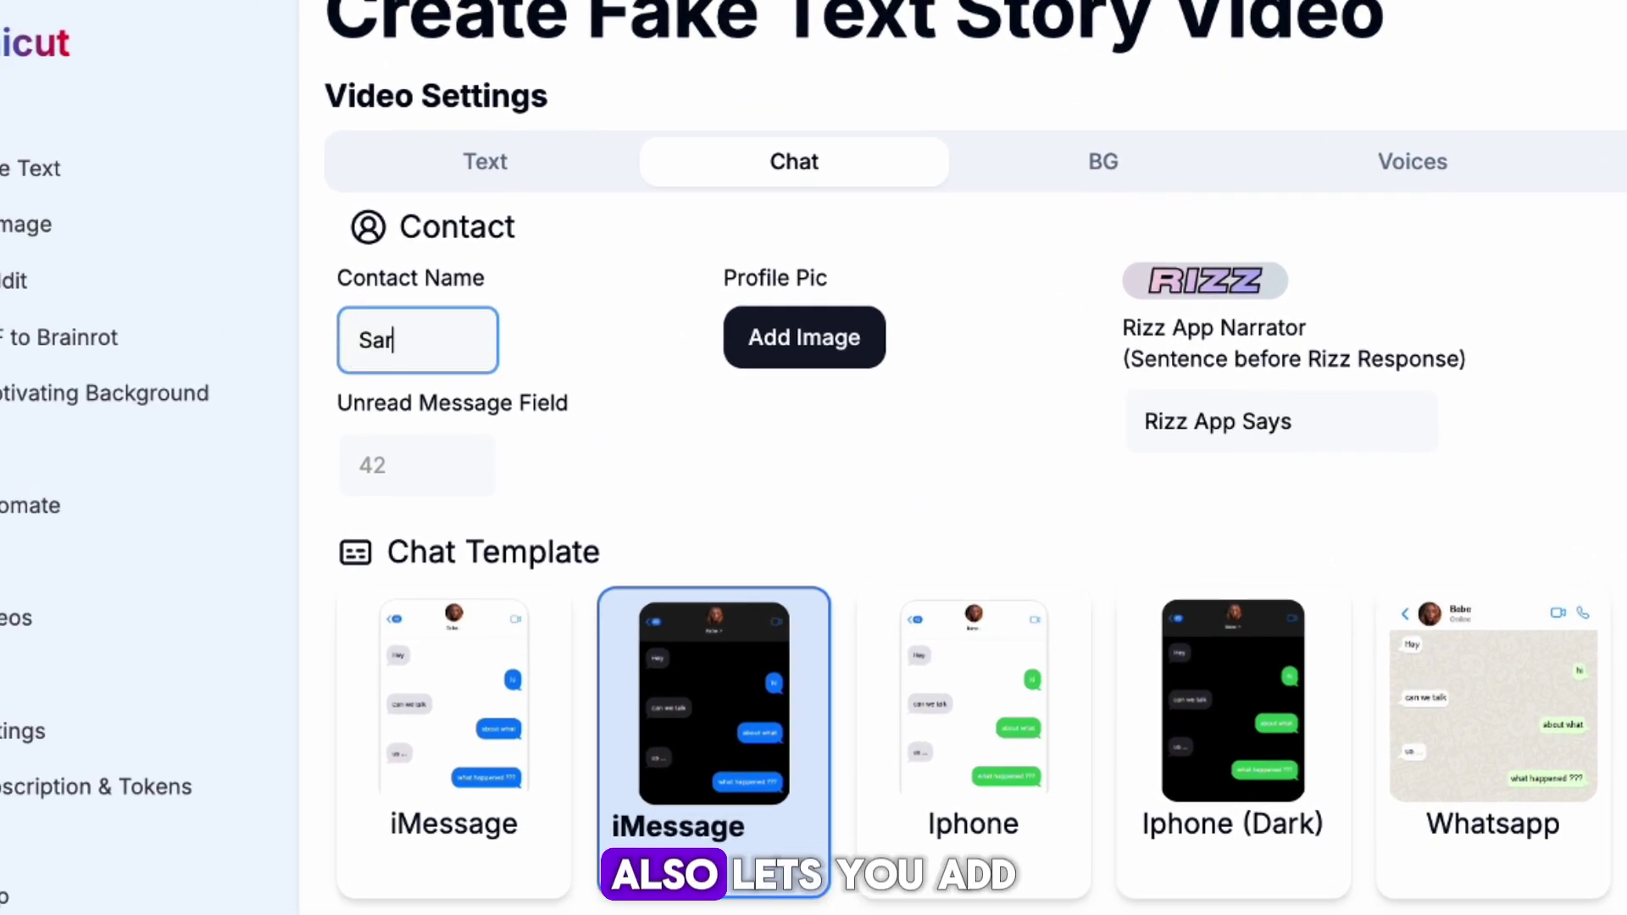
left_click(804, 337)
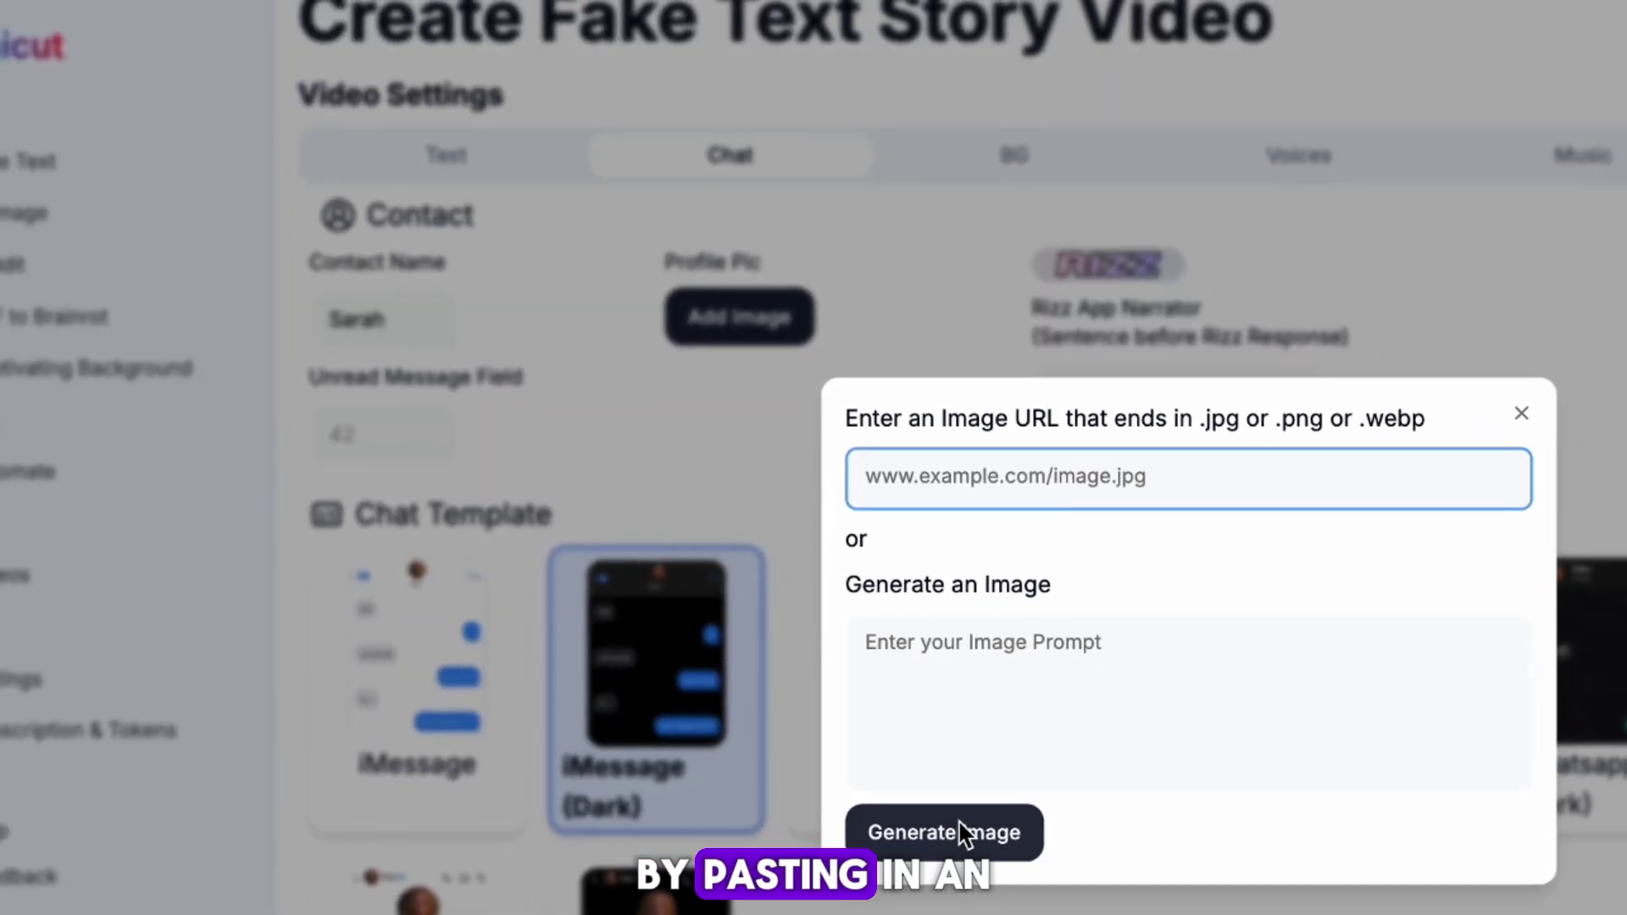
left_click(962, 660)
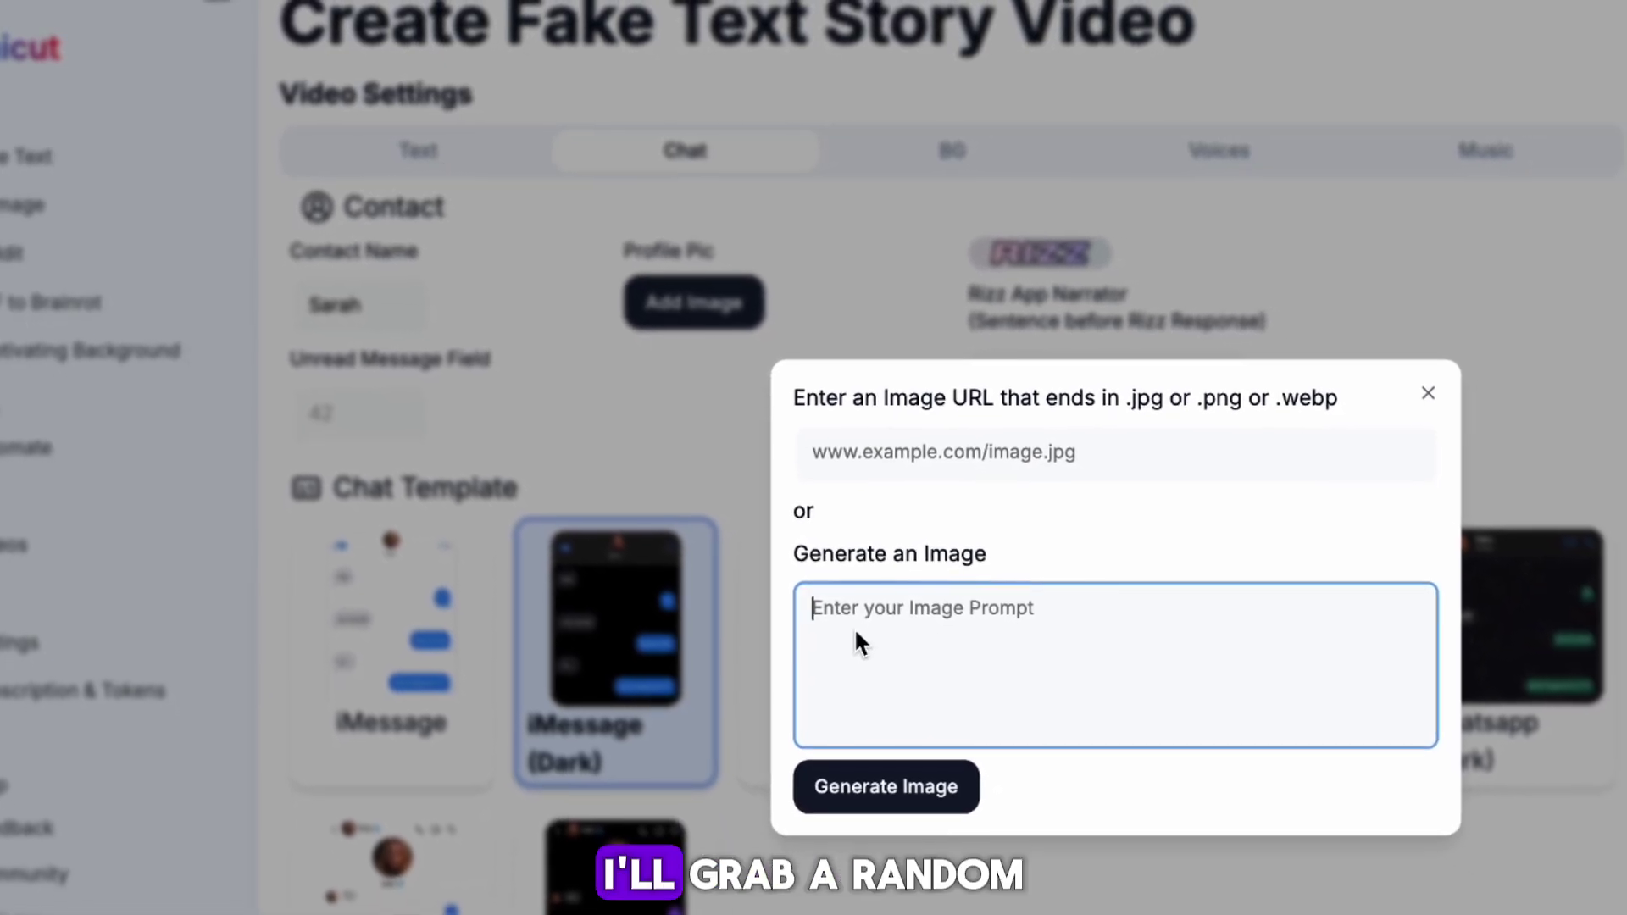
type("A blonde girl")
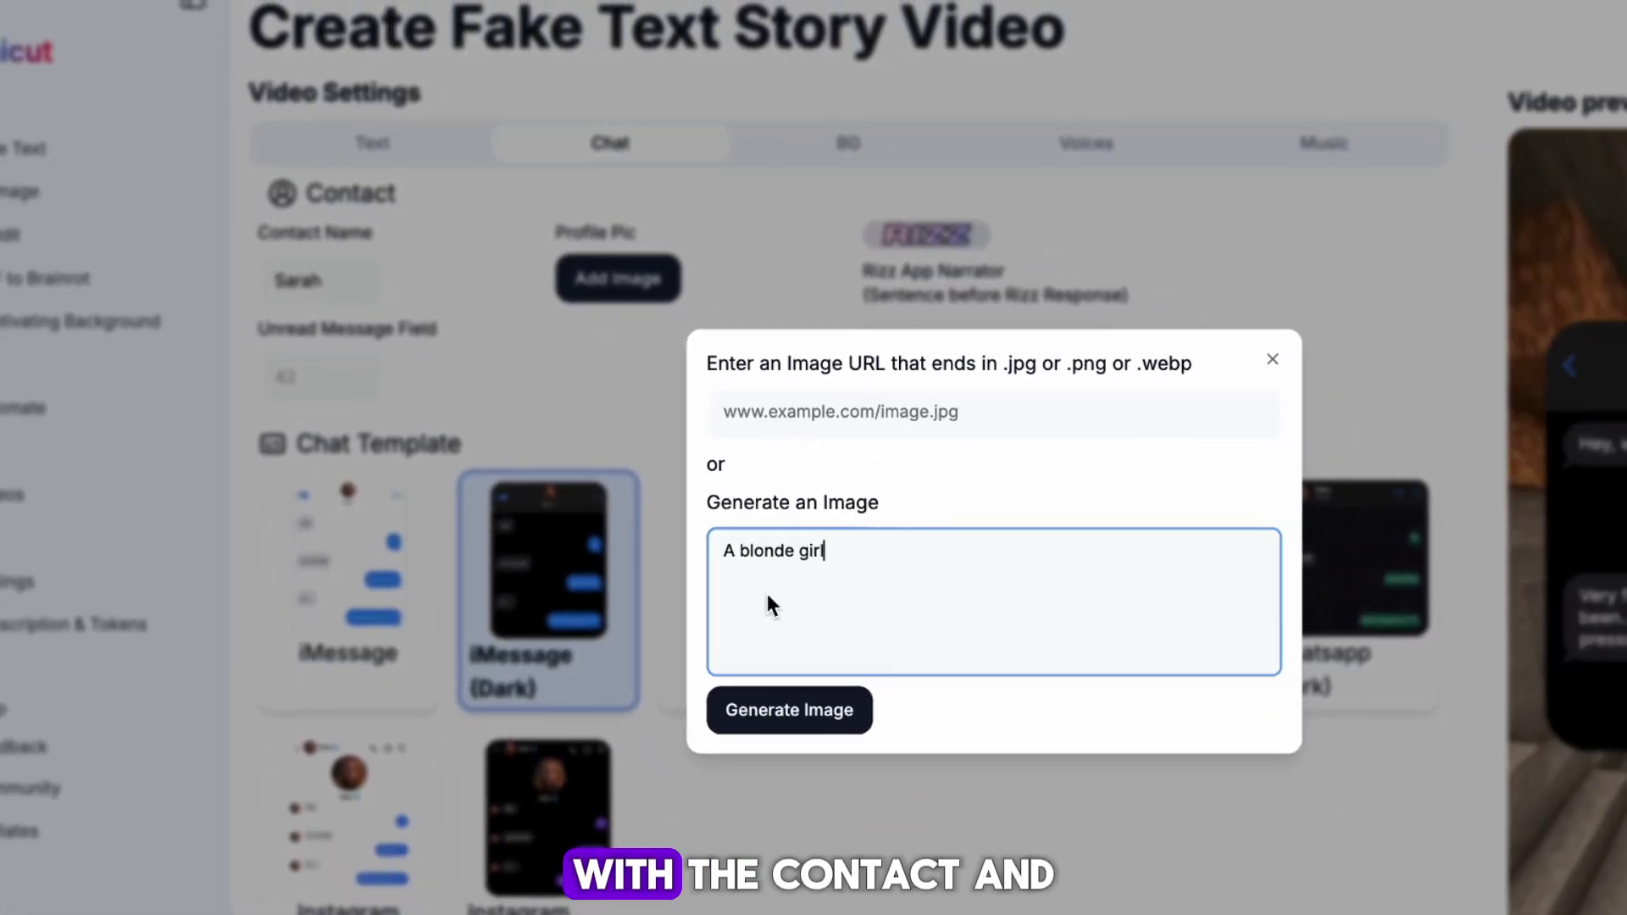
left_click(793, 708)
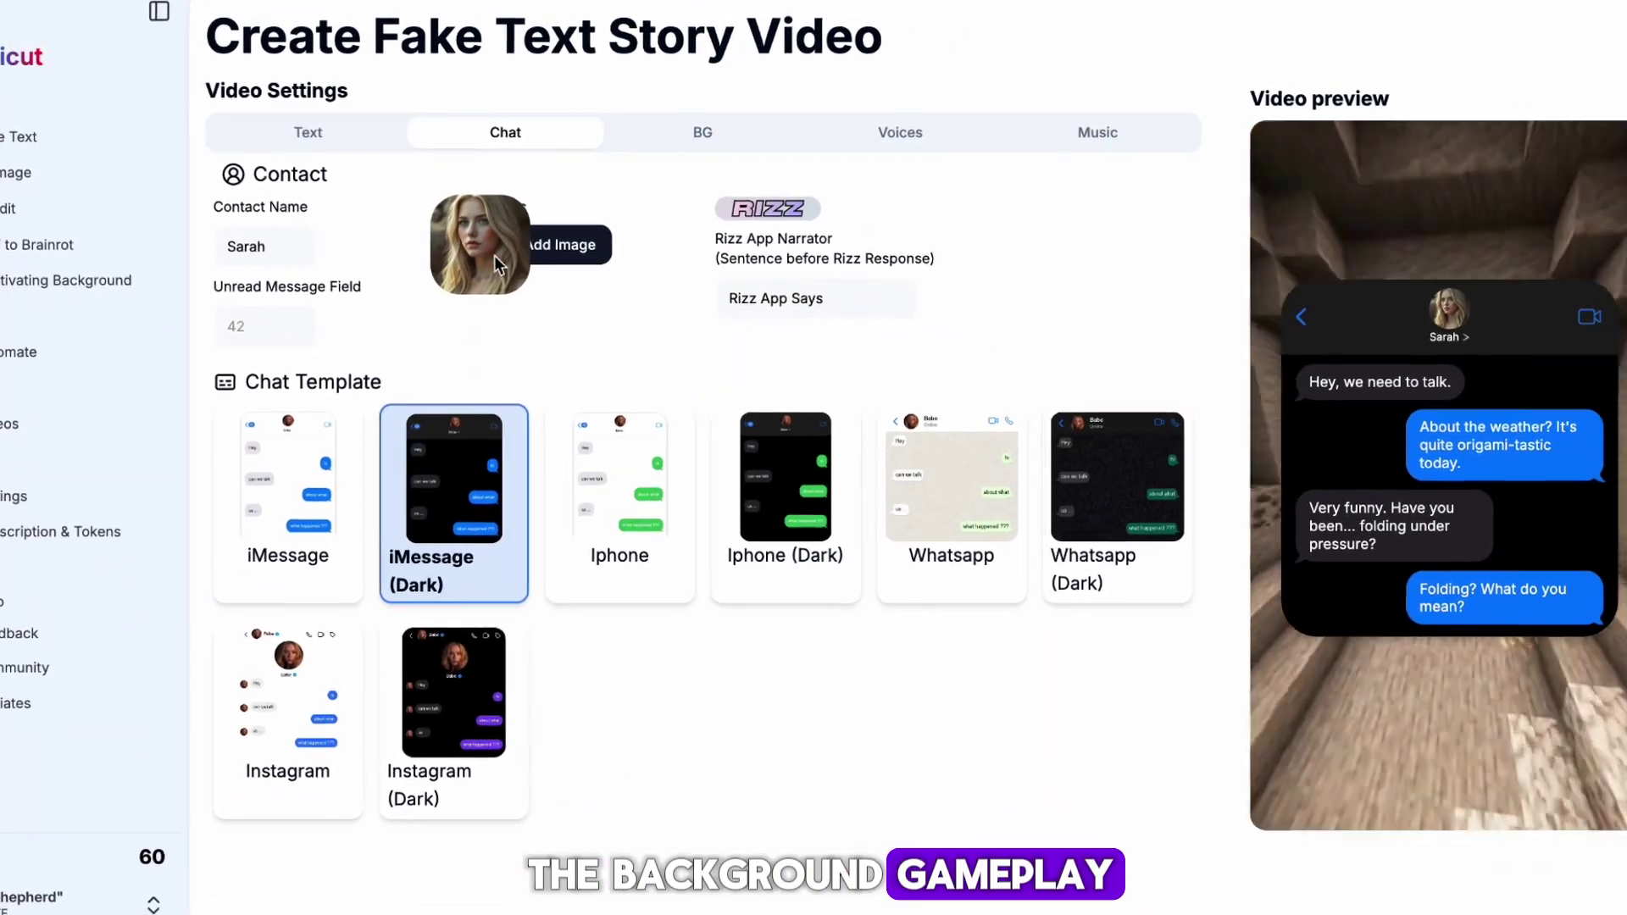
Step: Try Subway Surfer, Green Screen, Waves and Tunnel backgrounds, then settle on Minecraft
left_click(661, 141)
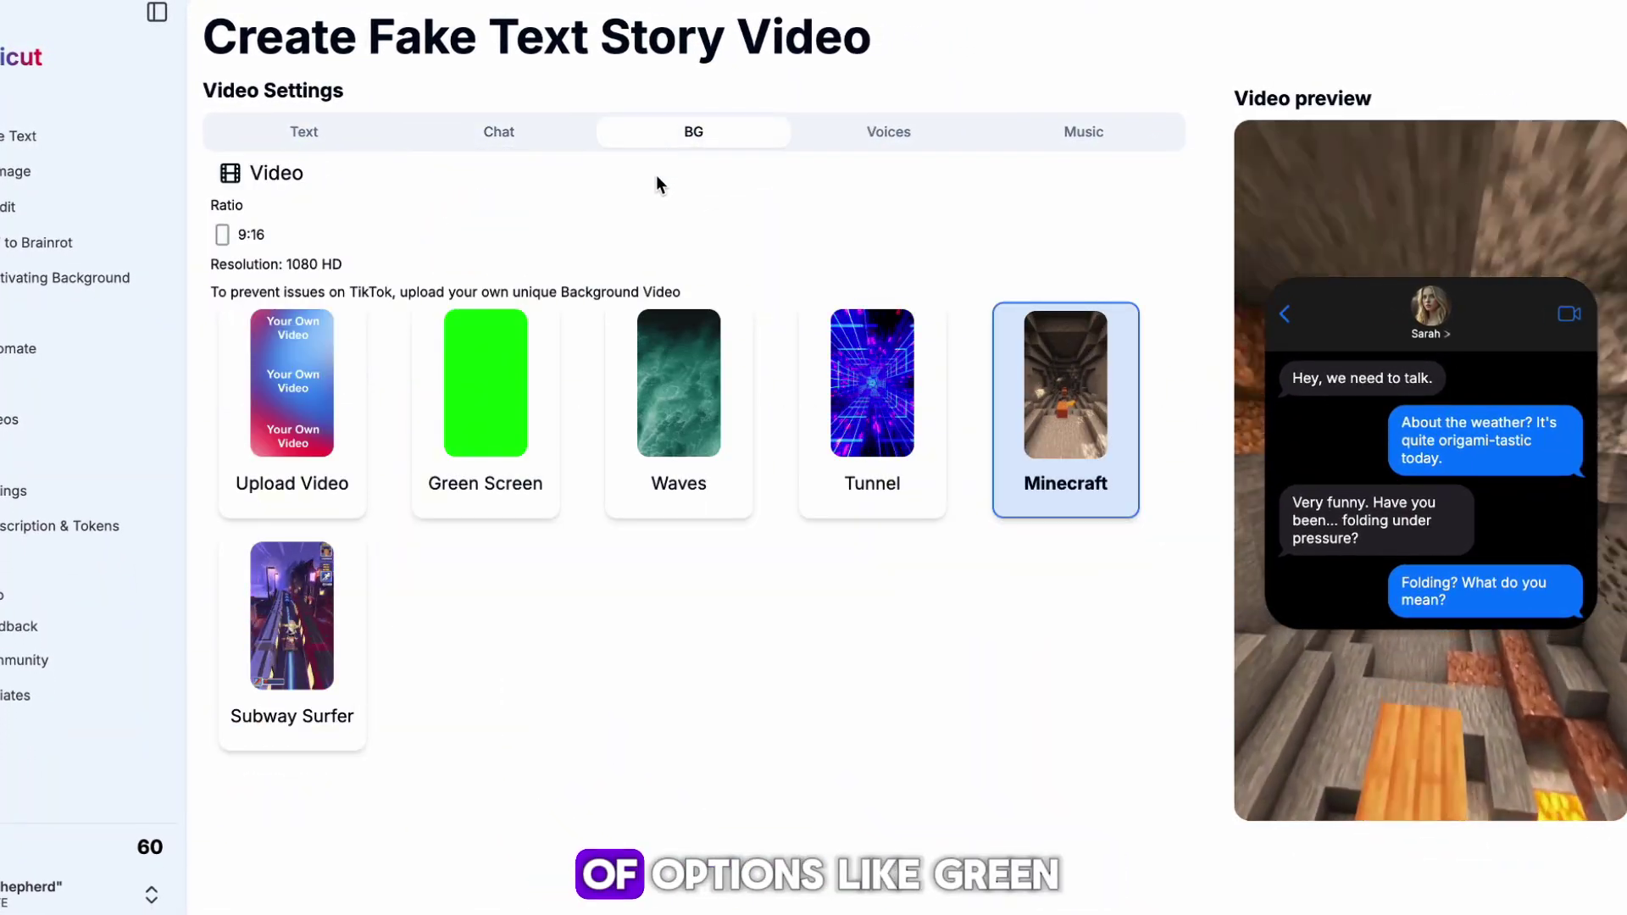
left_click(298, 612)
left_click(492, 475)
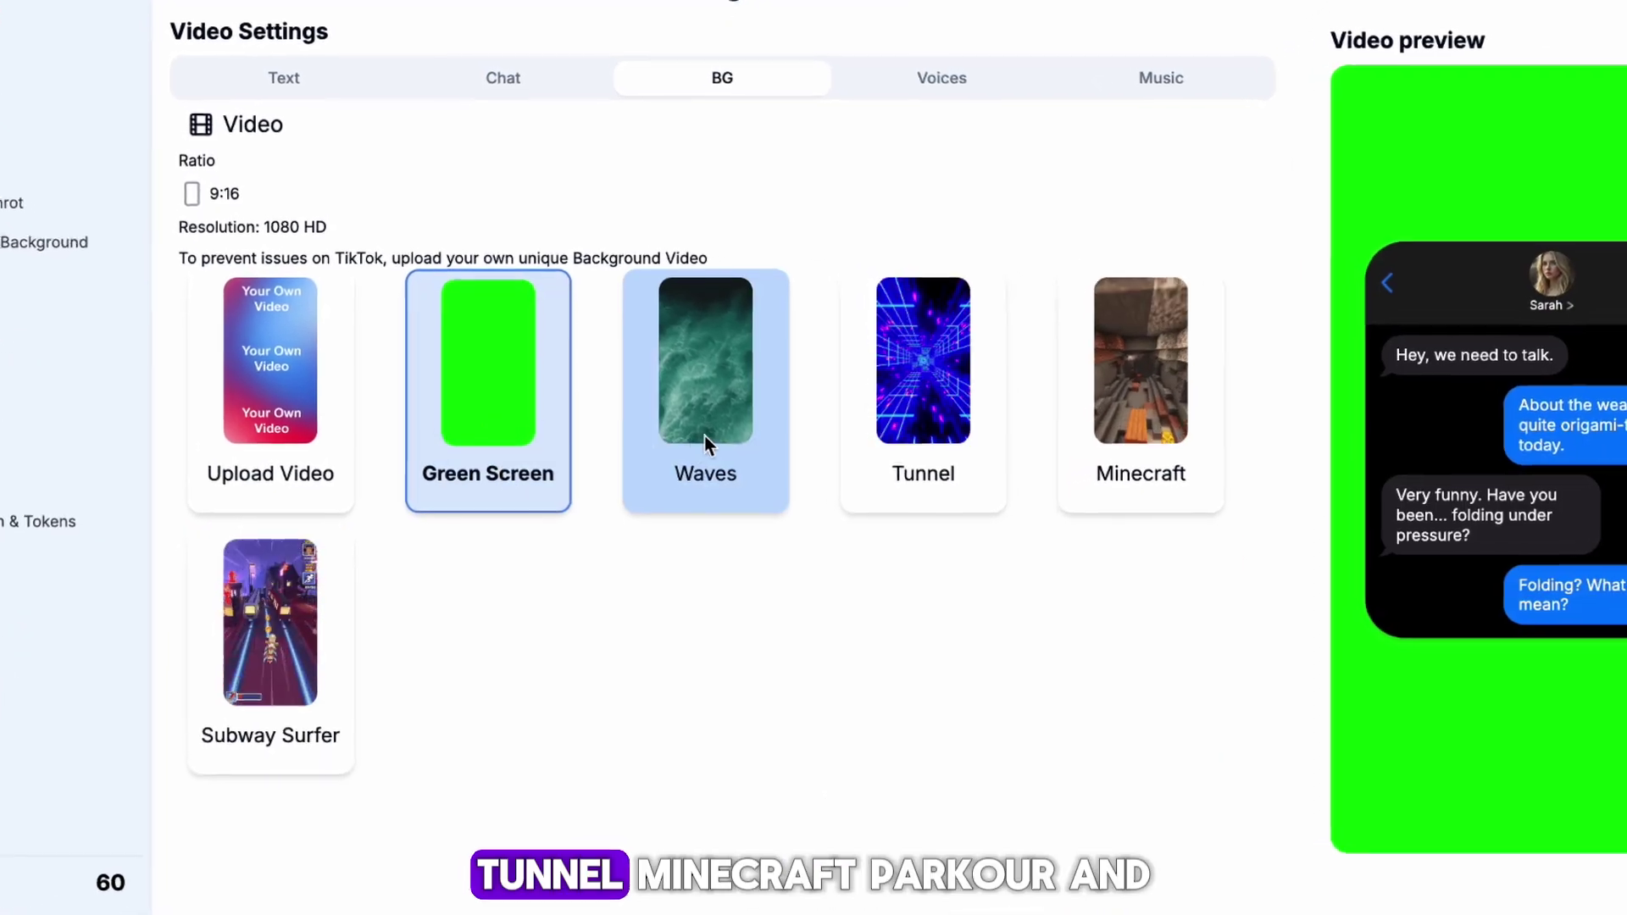
left_click(706, 430)
left_click(899, 382)
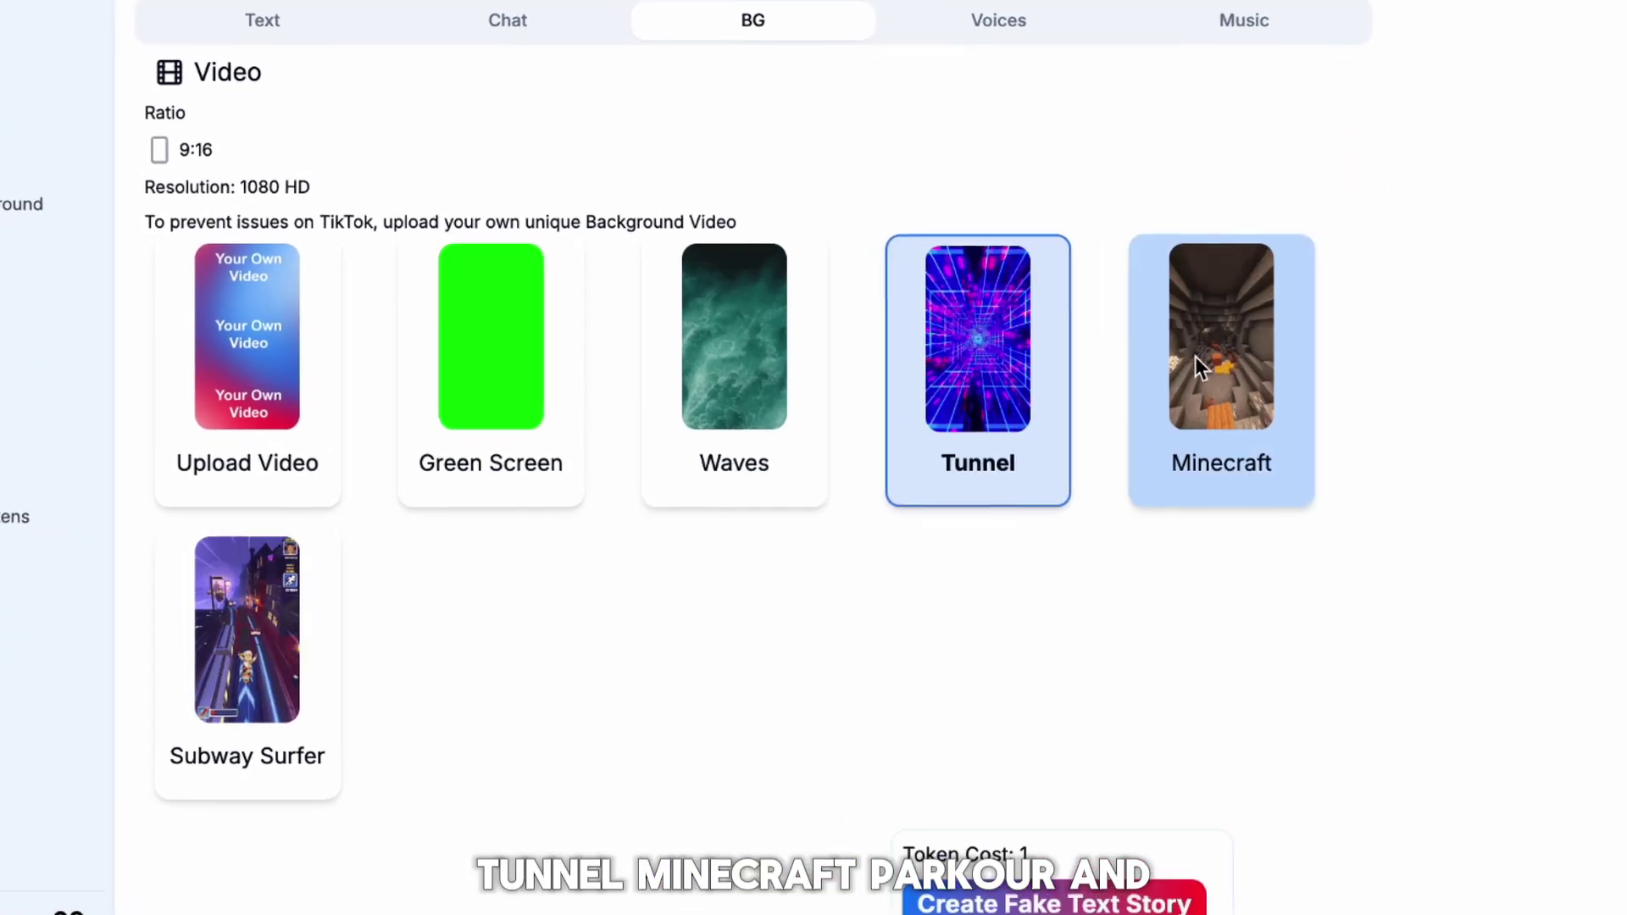
left_click(1135, 380)
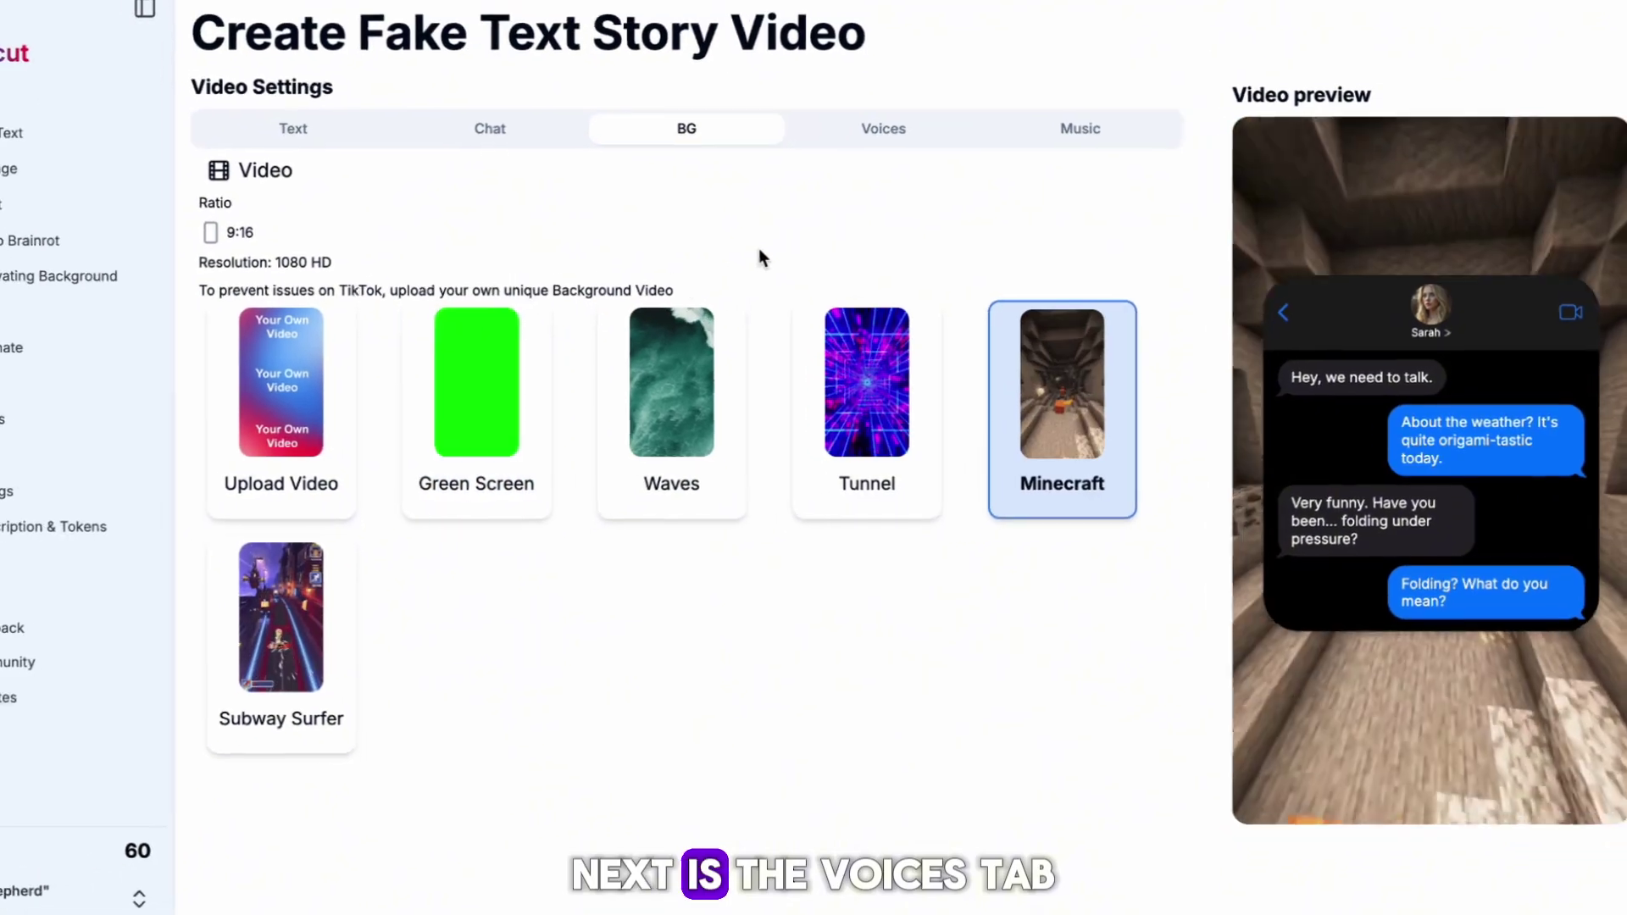
left_click(889, 143)
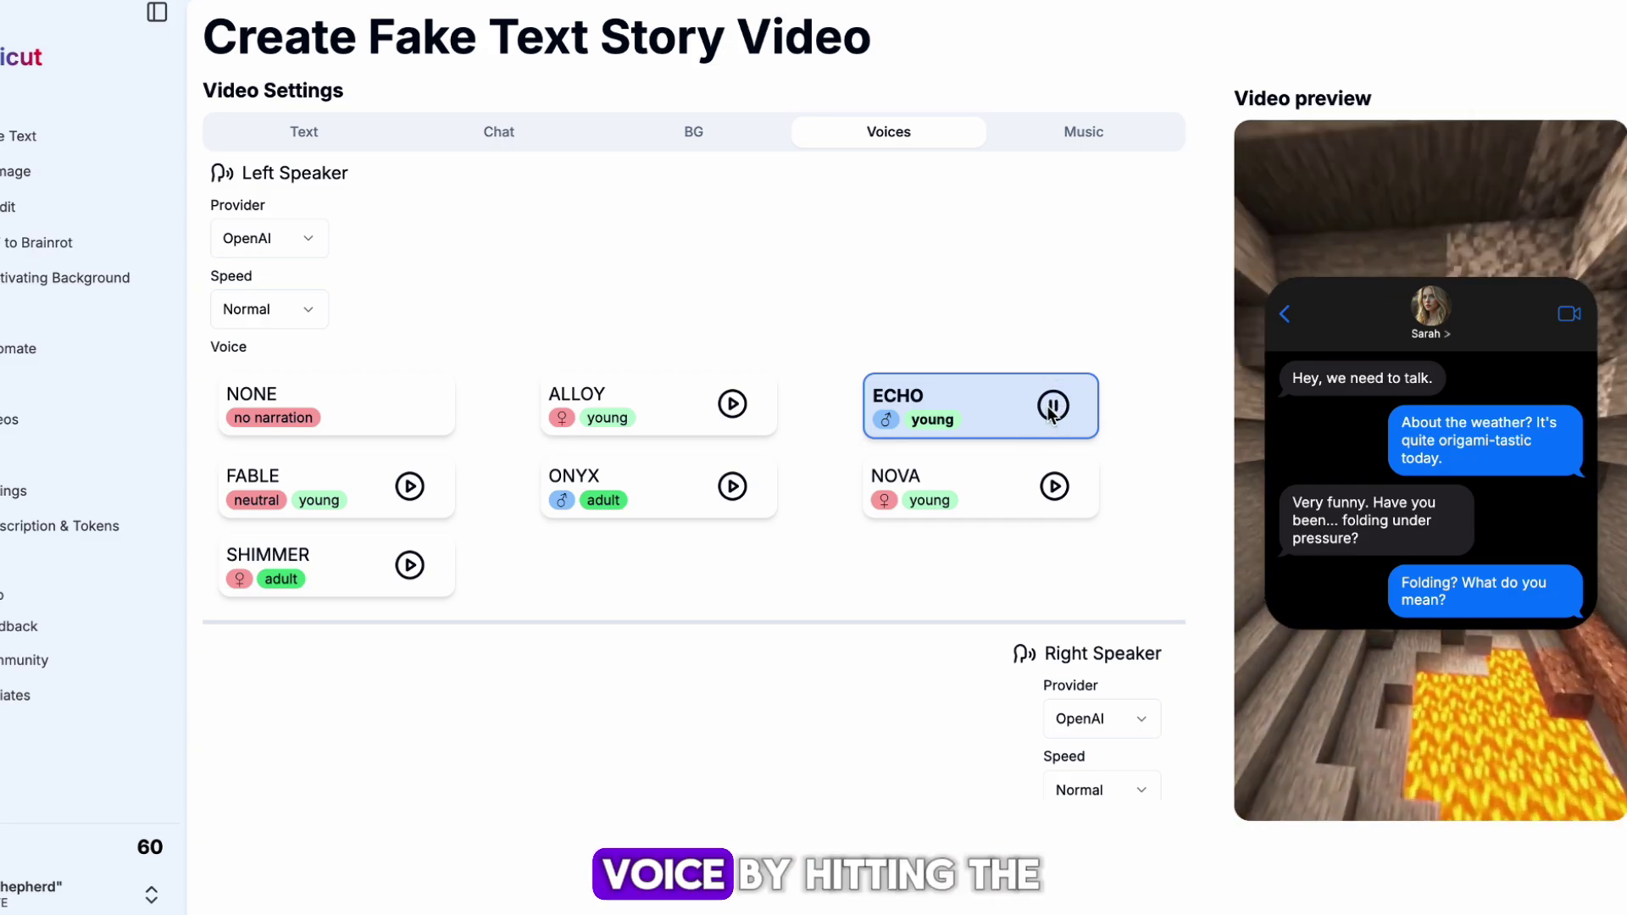
Step: Switch the left speaker to Elevenlabs and choose the Maya voice
left_click(1053, 486)
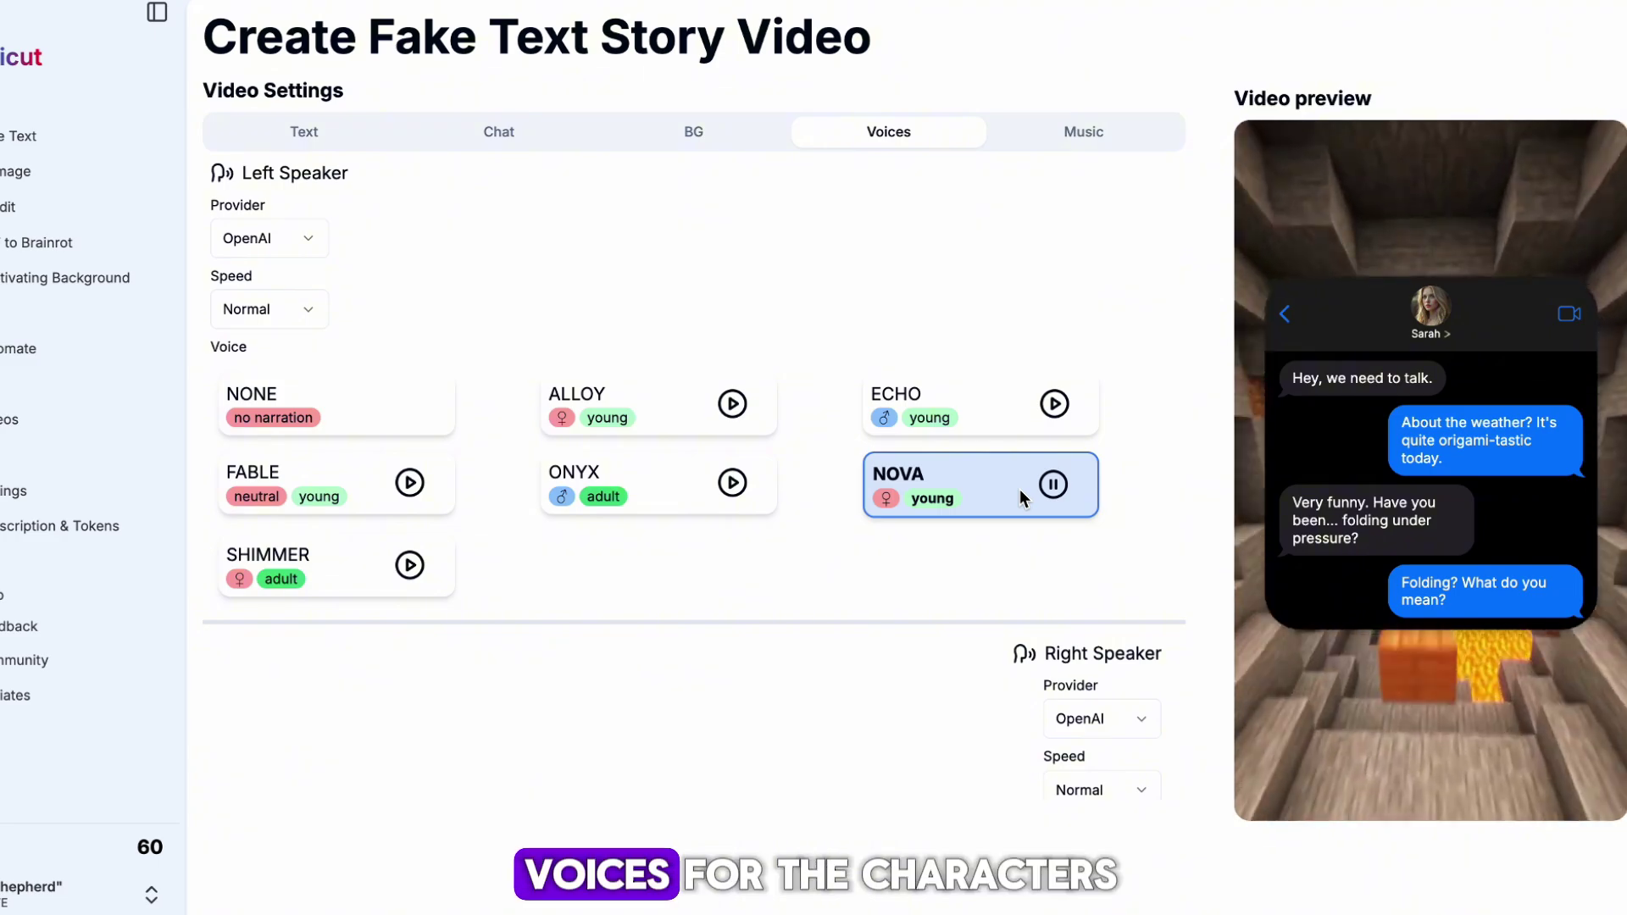
scroll(969, 542, "down", 2)
scroll(969, 542, "up", 2)
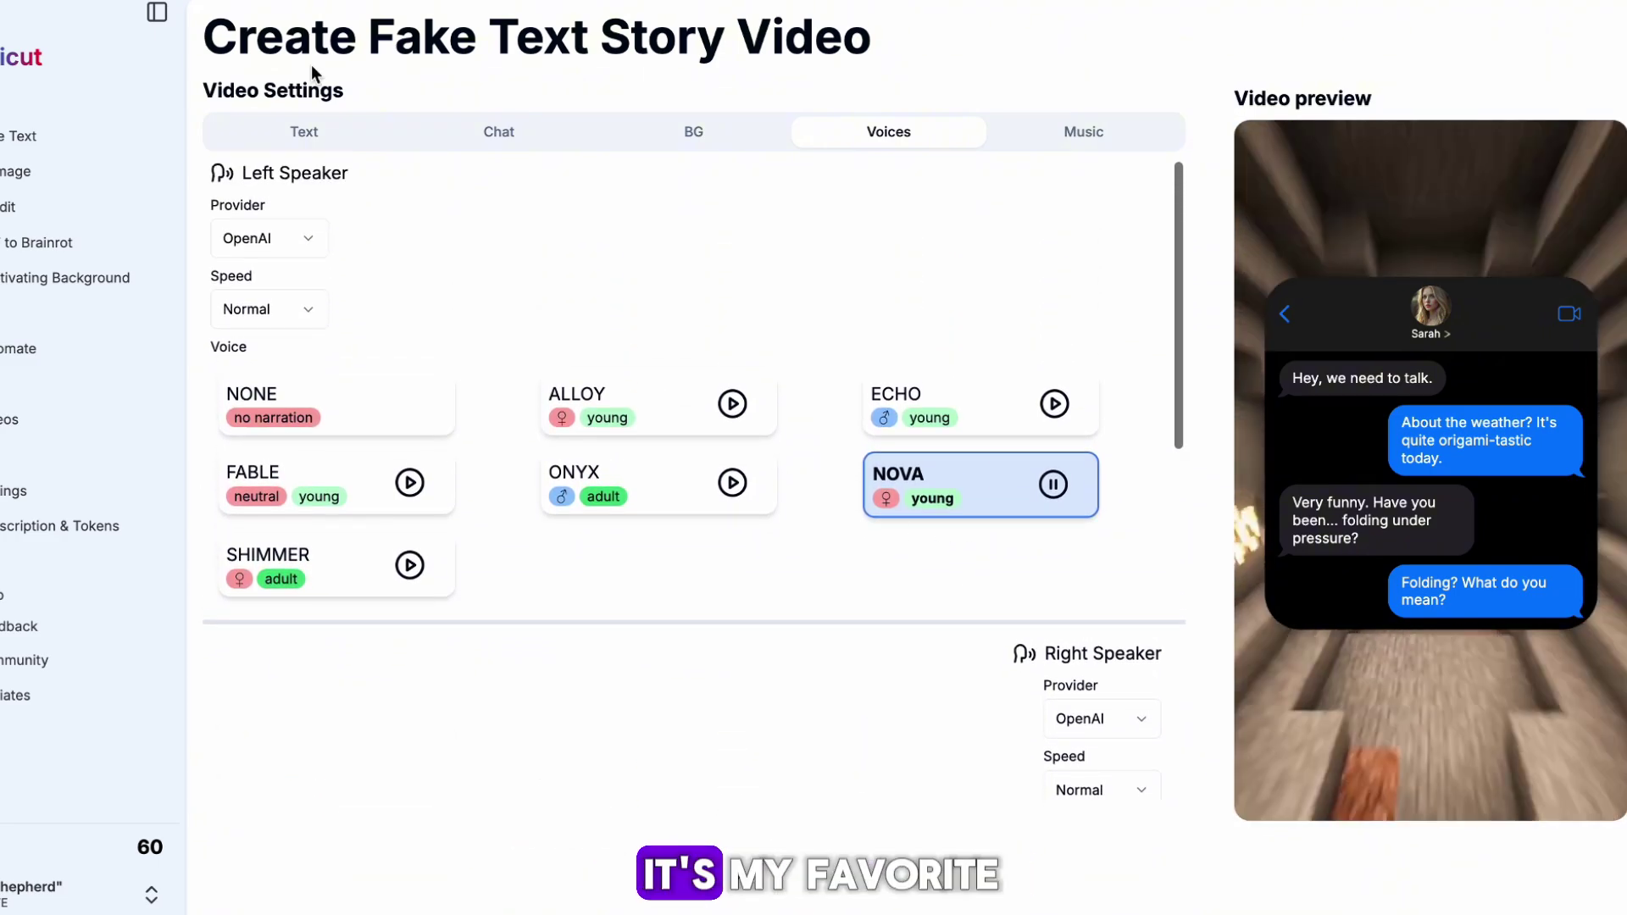
left_click(283, 244)
left_click(279, 277)
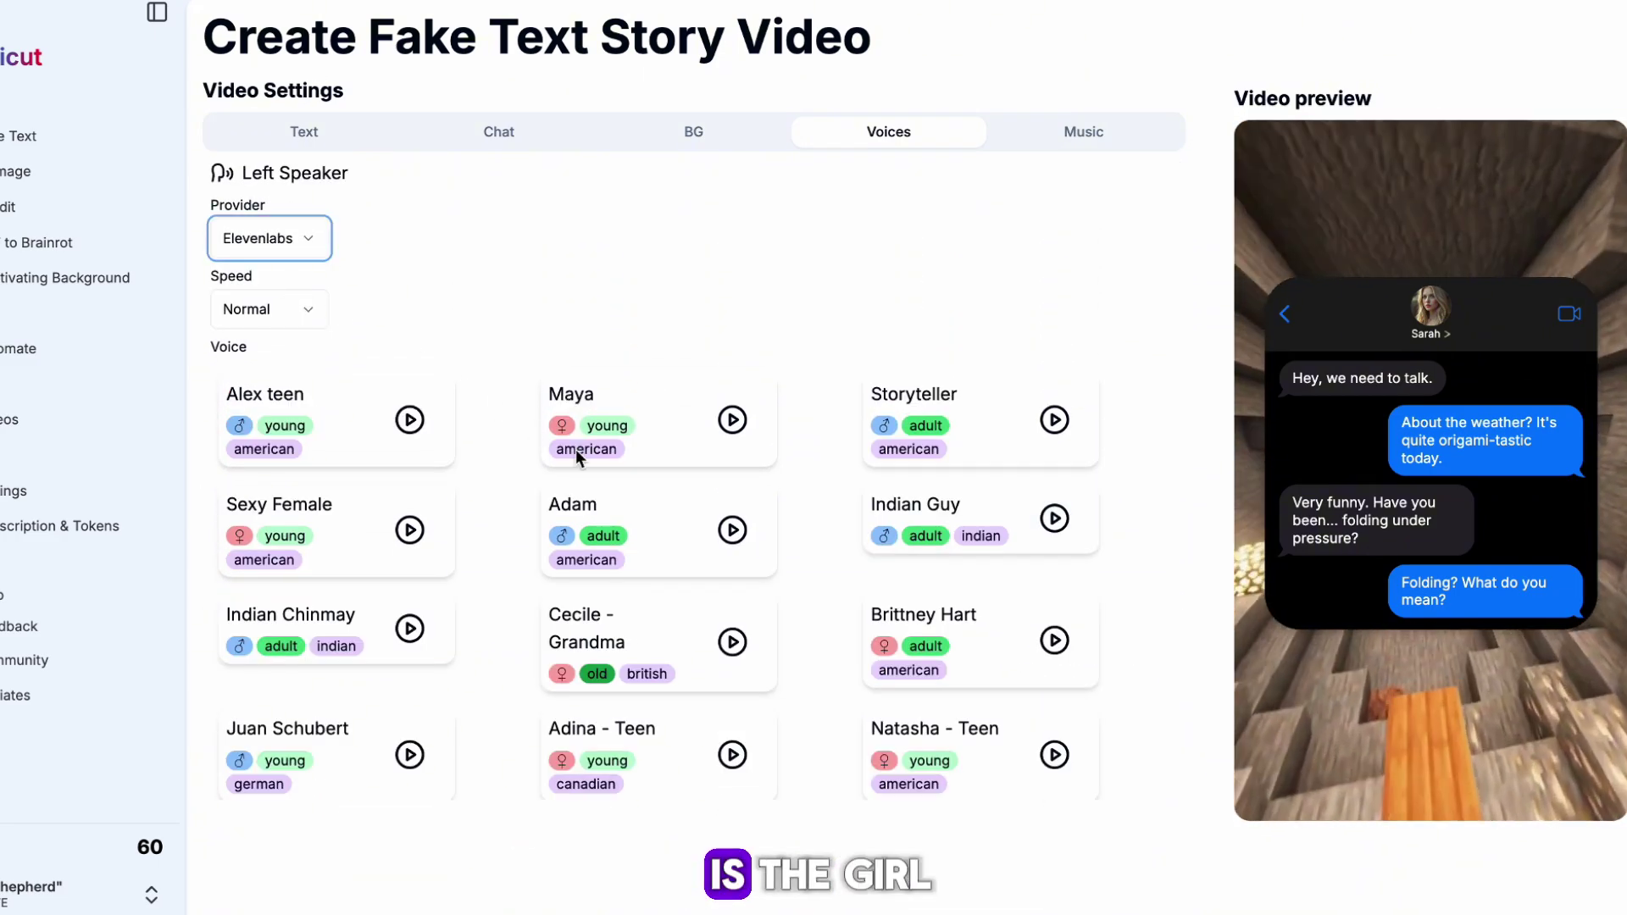
left_click(409, 531)
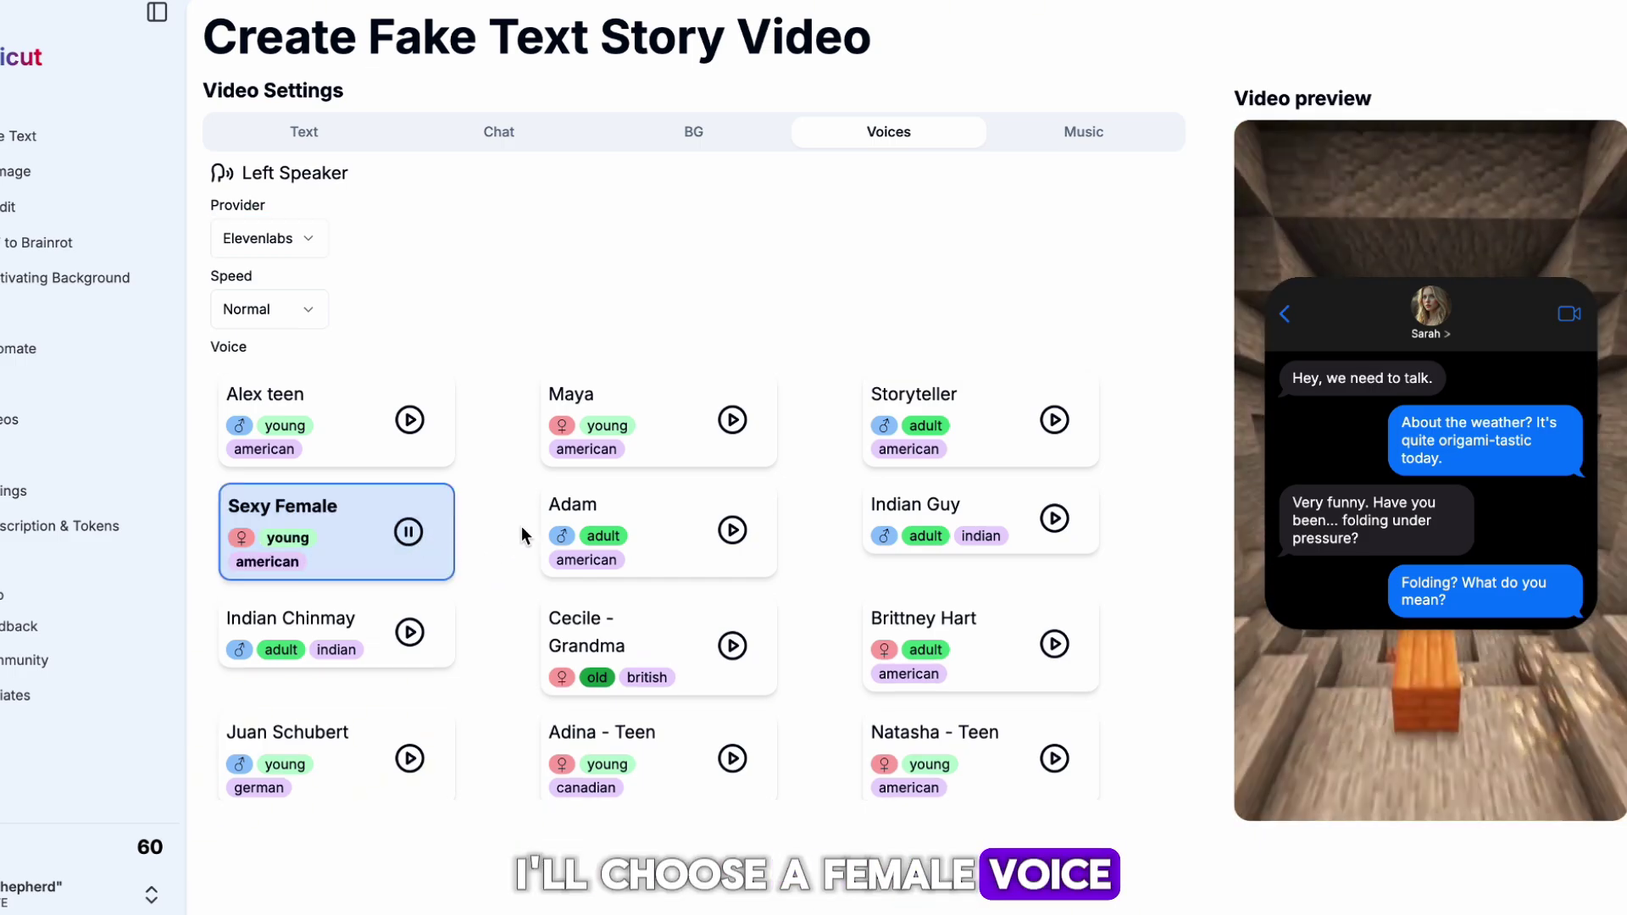
left_click(732, 421)
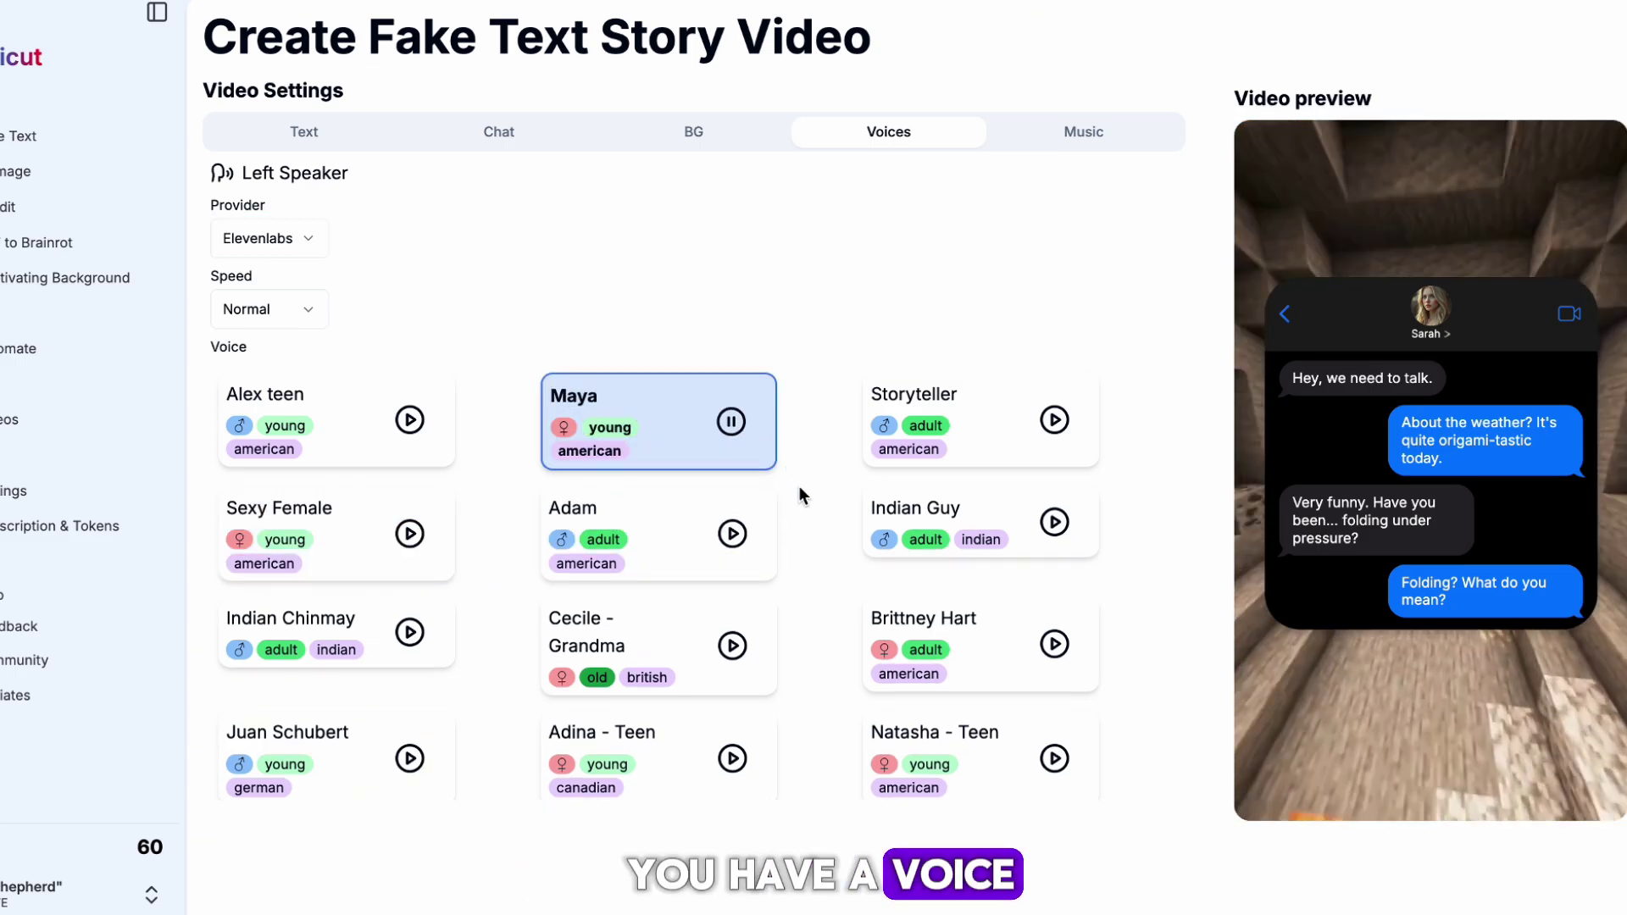
Step: Switch the right speaker to Elevenlabs and choose the Adam voice
scroll(800, 487, "down", 15)
scroll(800, 486, "down", 8)
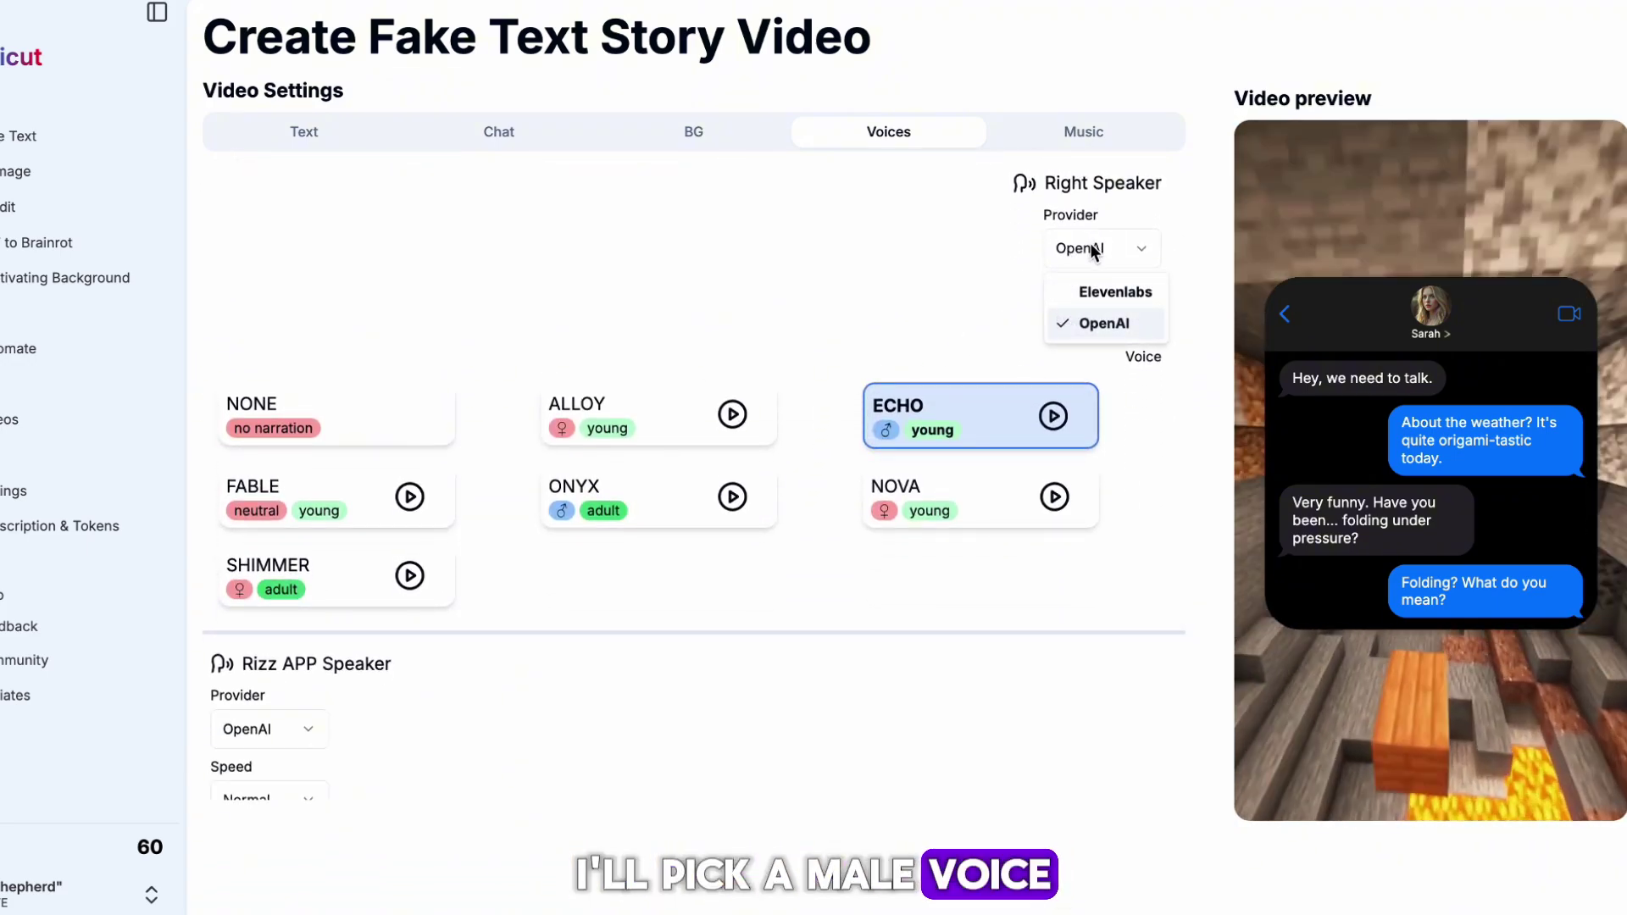
left_click(1094, 292)
left_click(1054, 431)
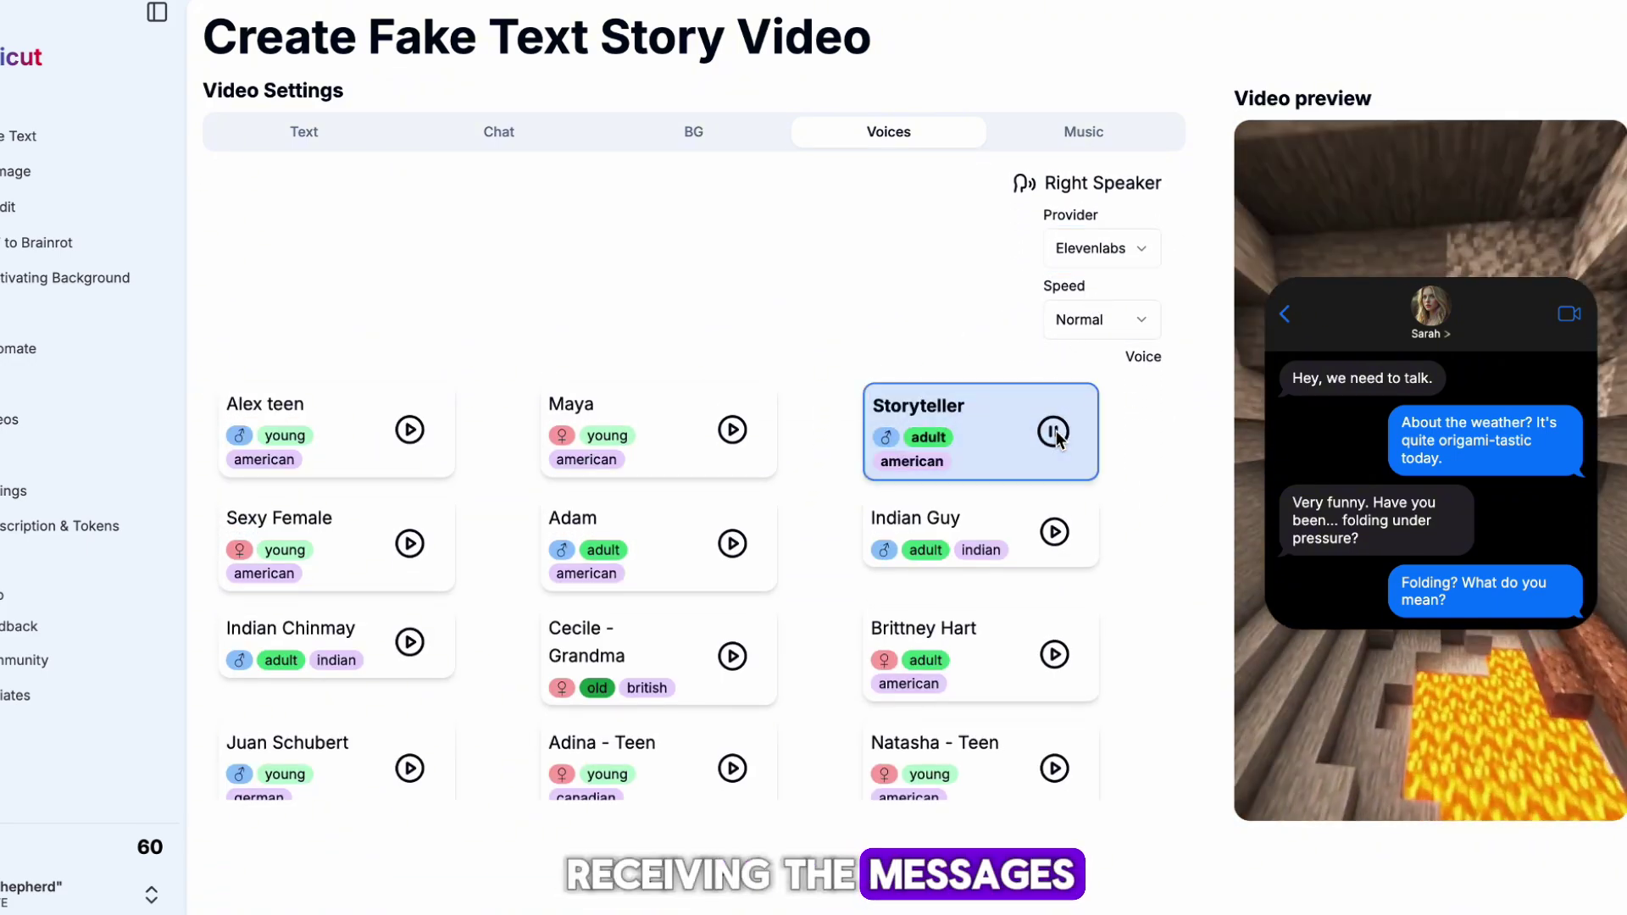
left_click(728, 543)
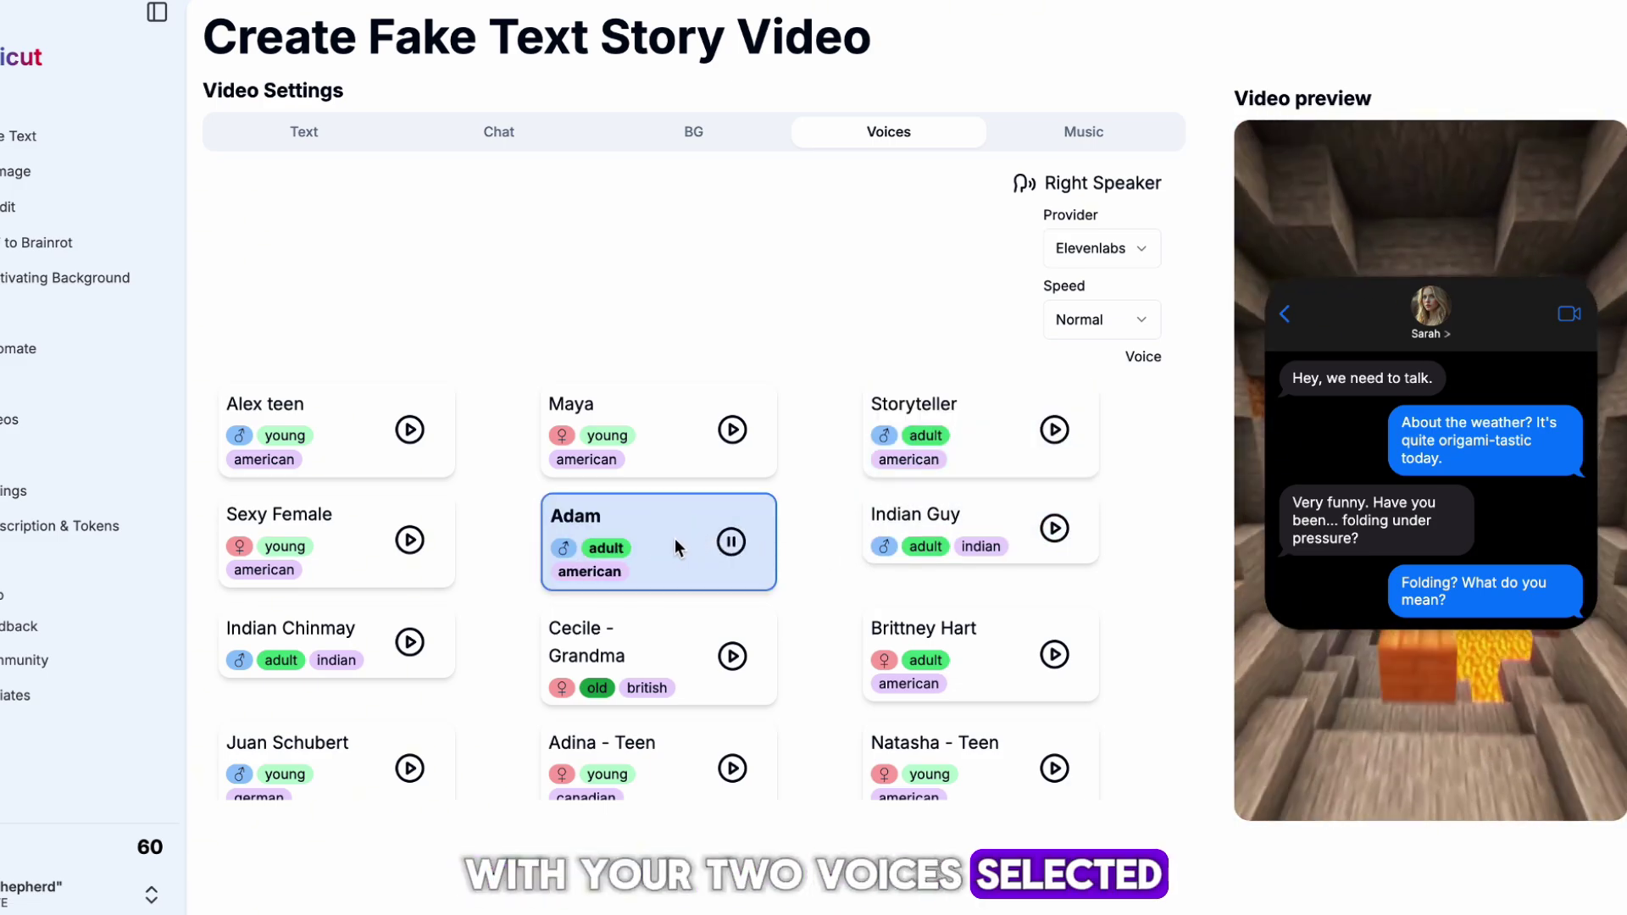
Step: Set the background music to the ada track
left_click(1064, 138)
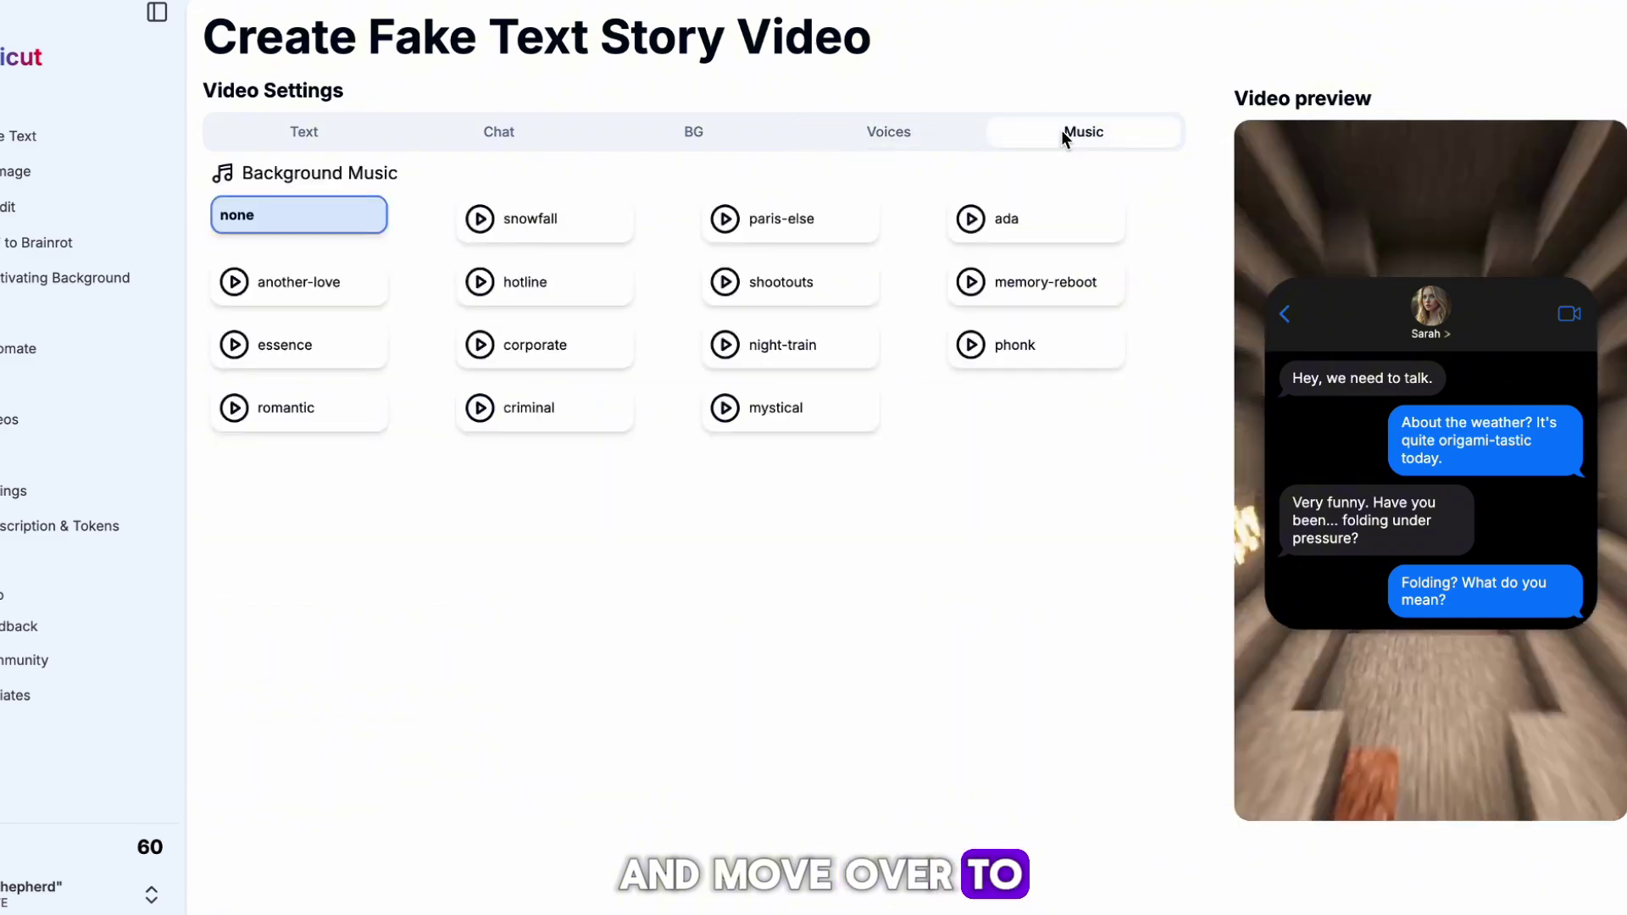
left_click(980, 222)
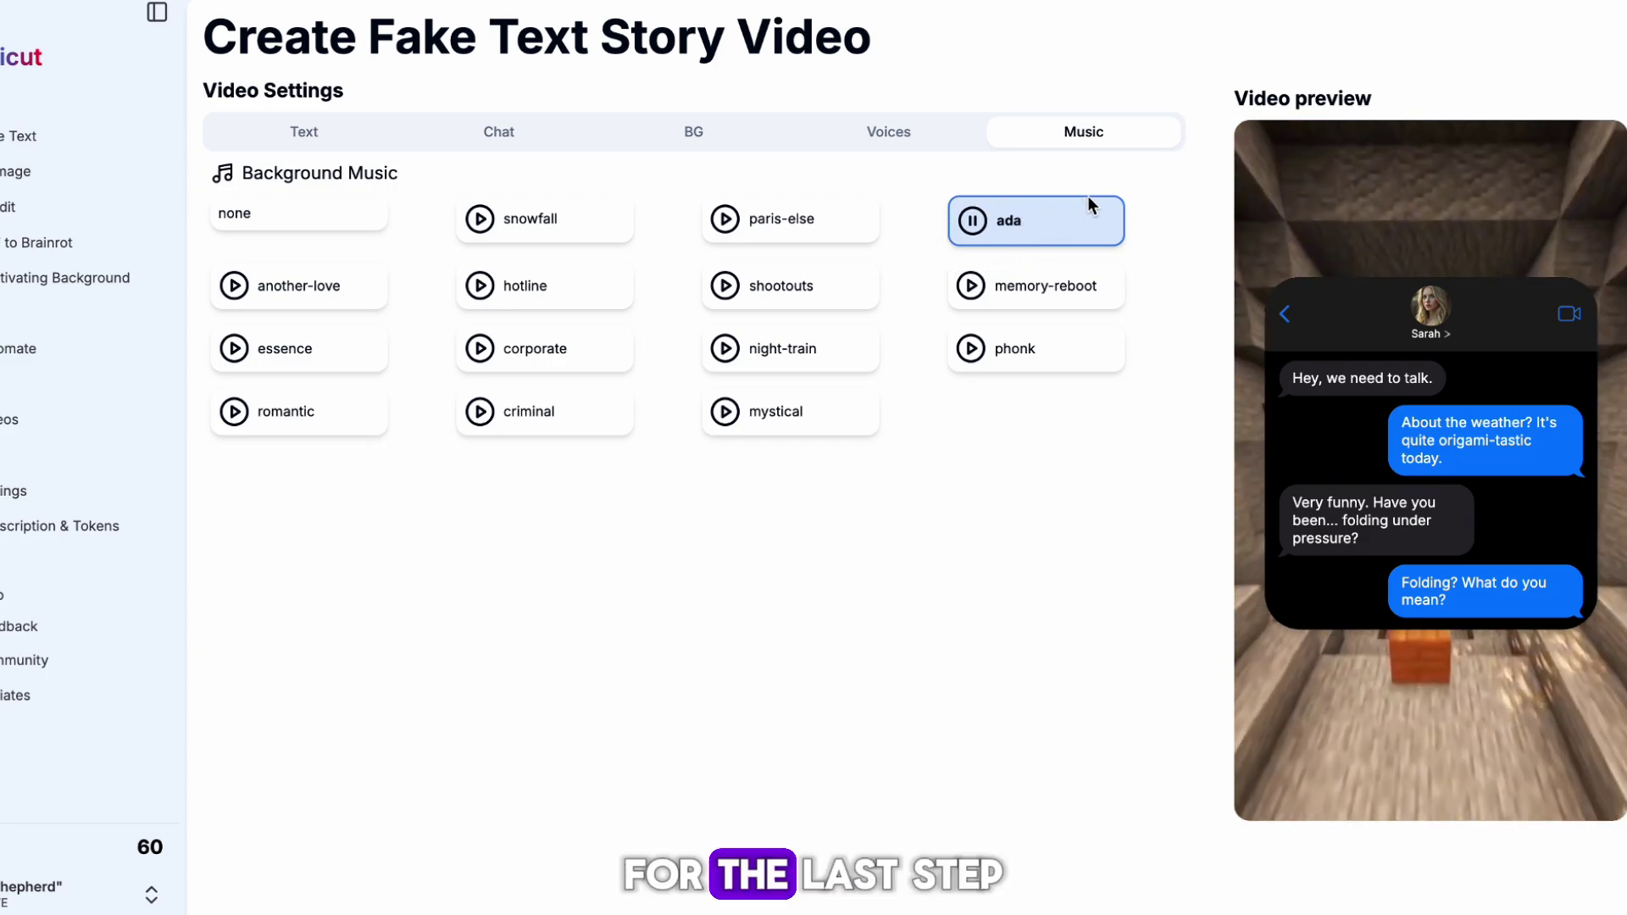
scroll(959, 583, "down", 5)
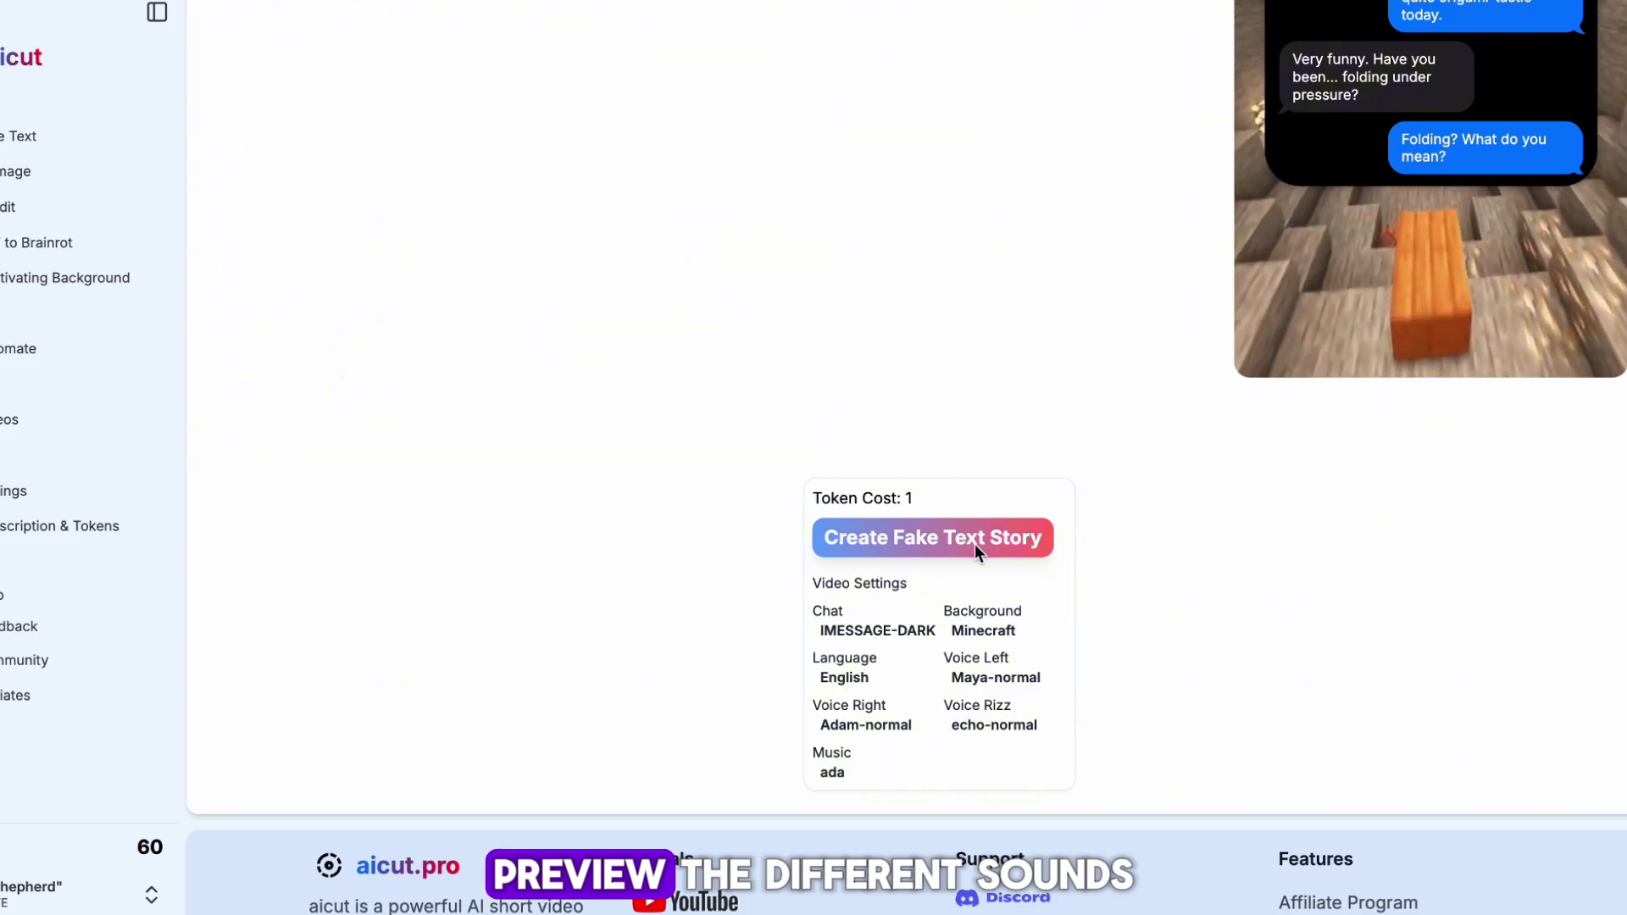
Step: Create the fake text story video and confirm the 'Video generation started.' notice
left_click(932, 543)
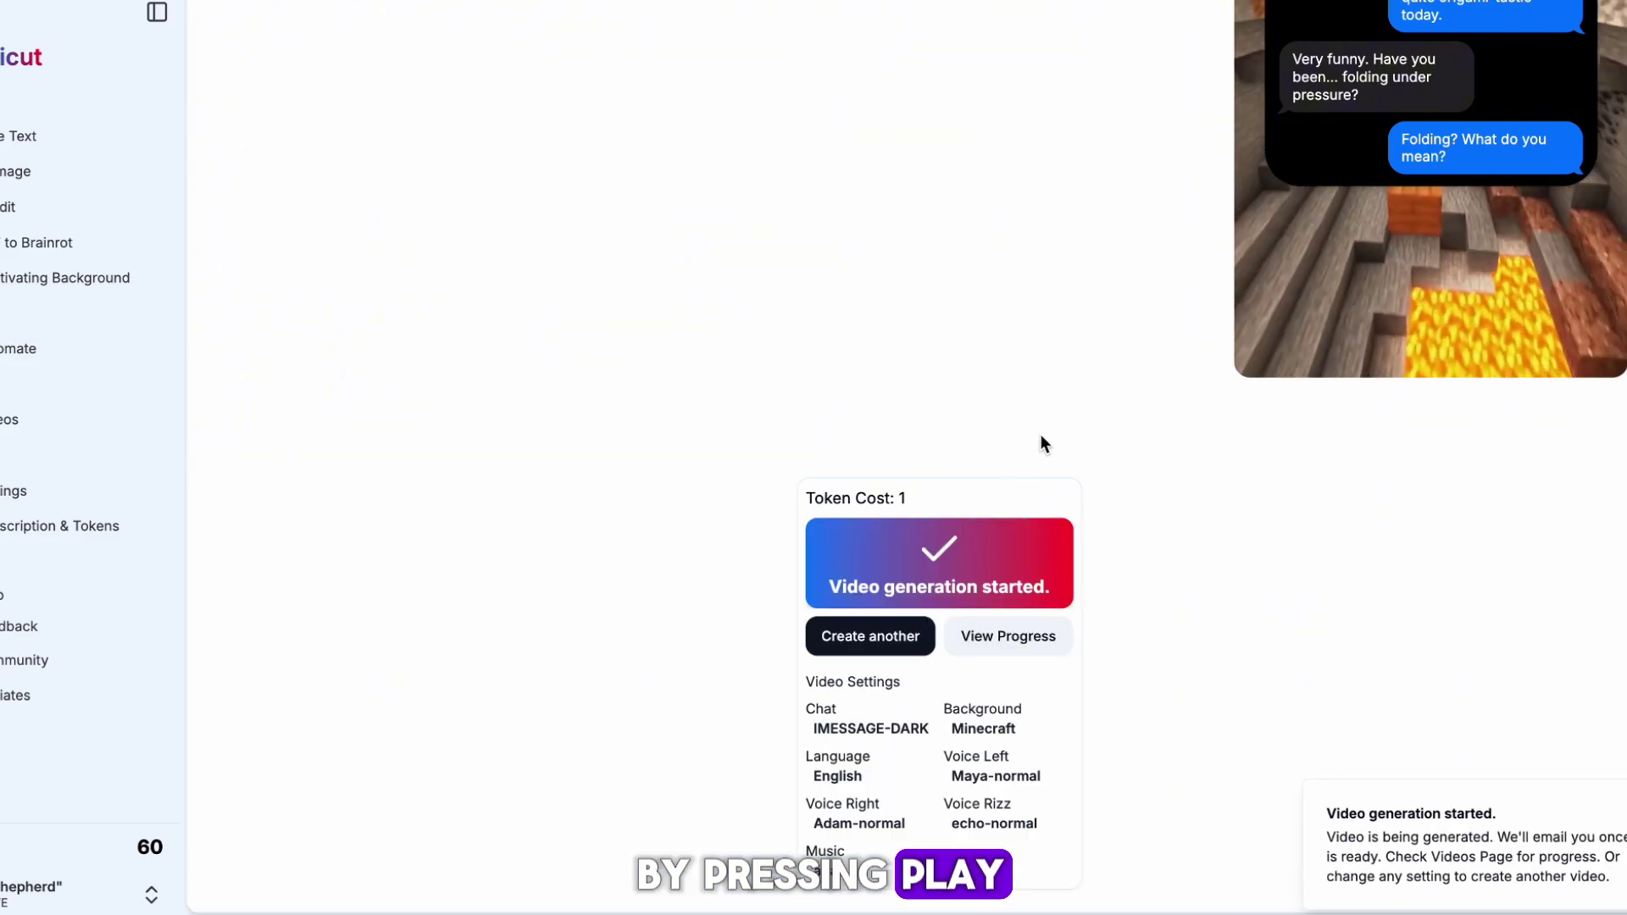
scroll(1039, 434, "up", 5)
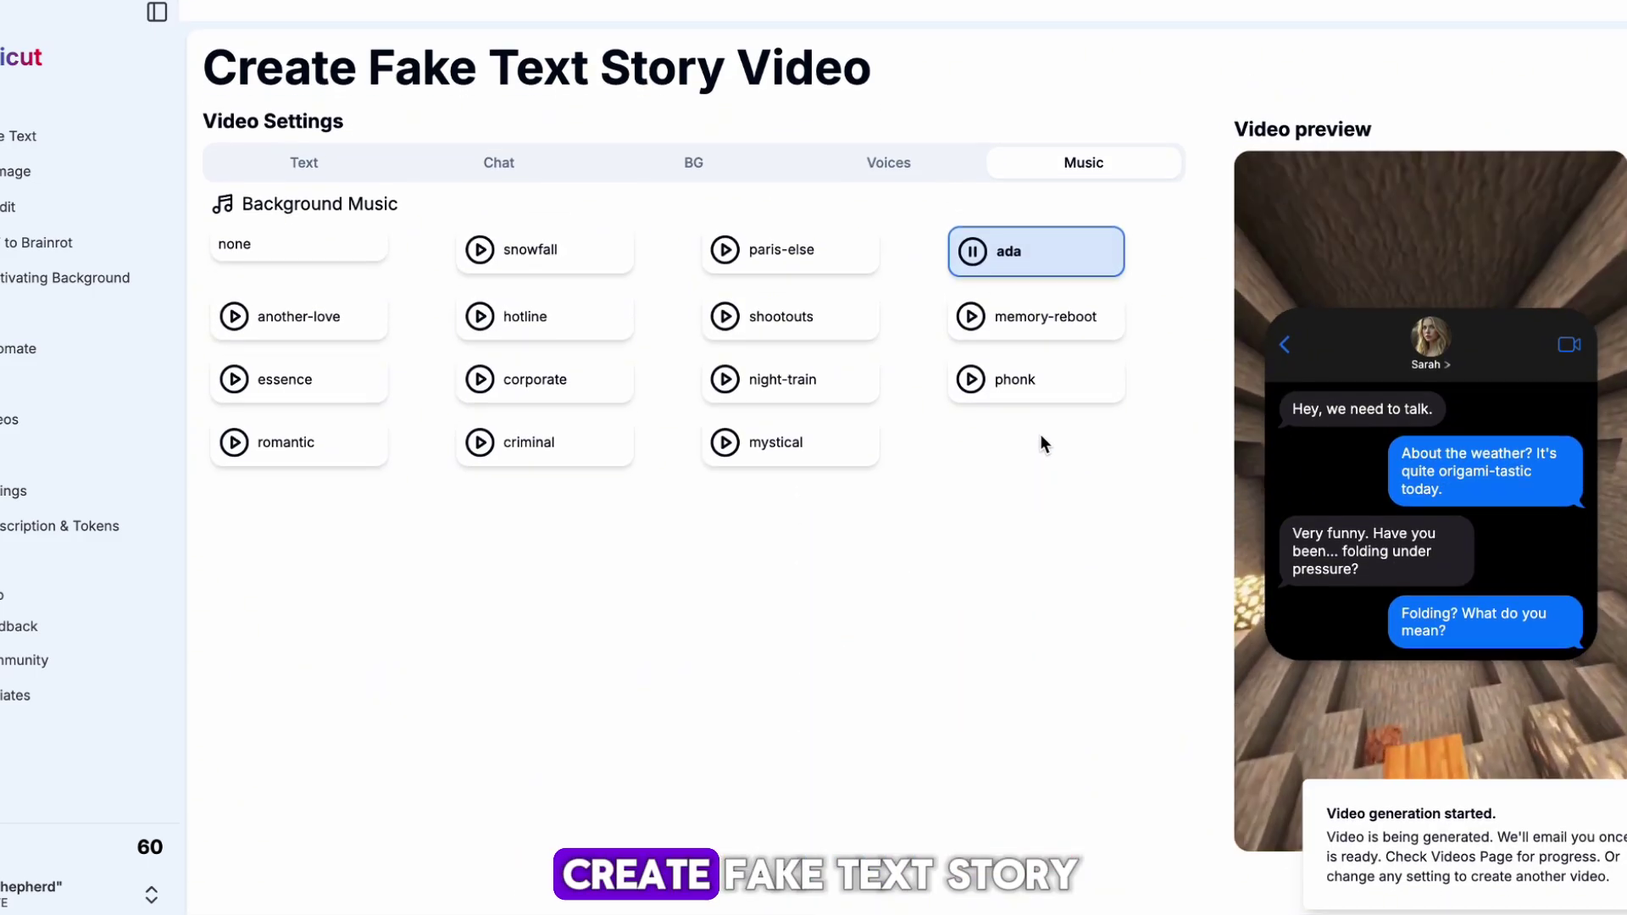
scroll(1040, 434, "down", 4)
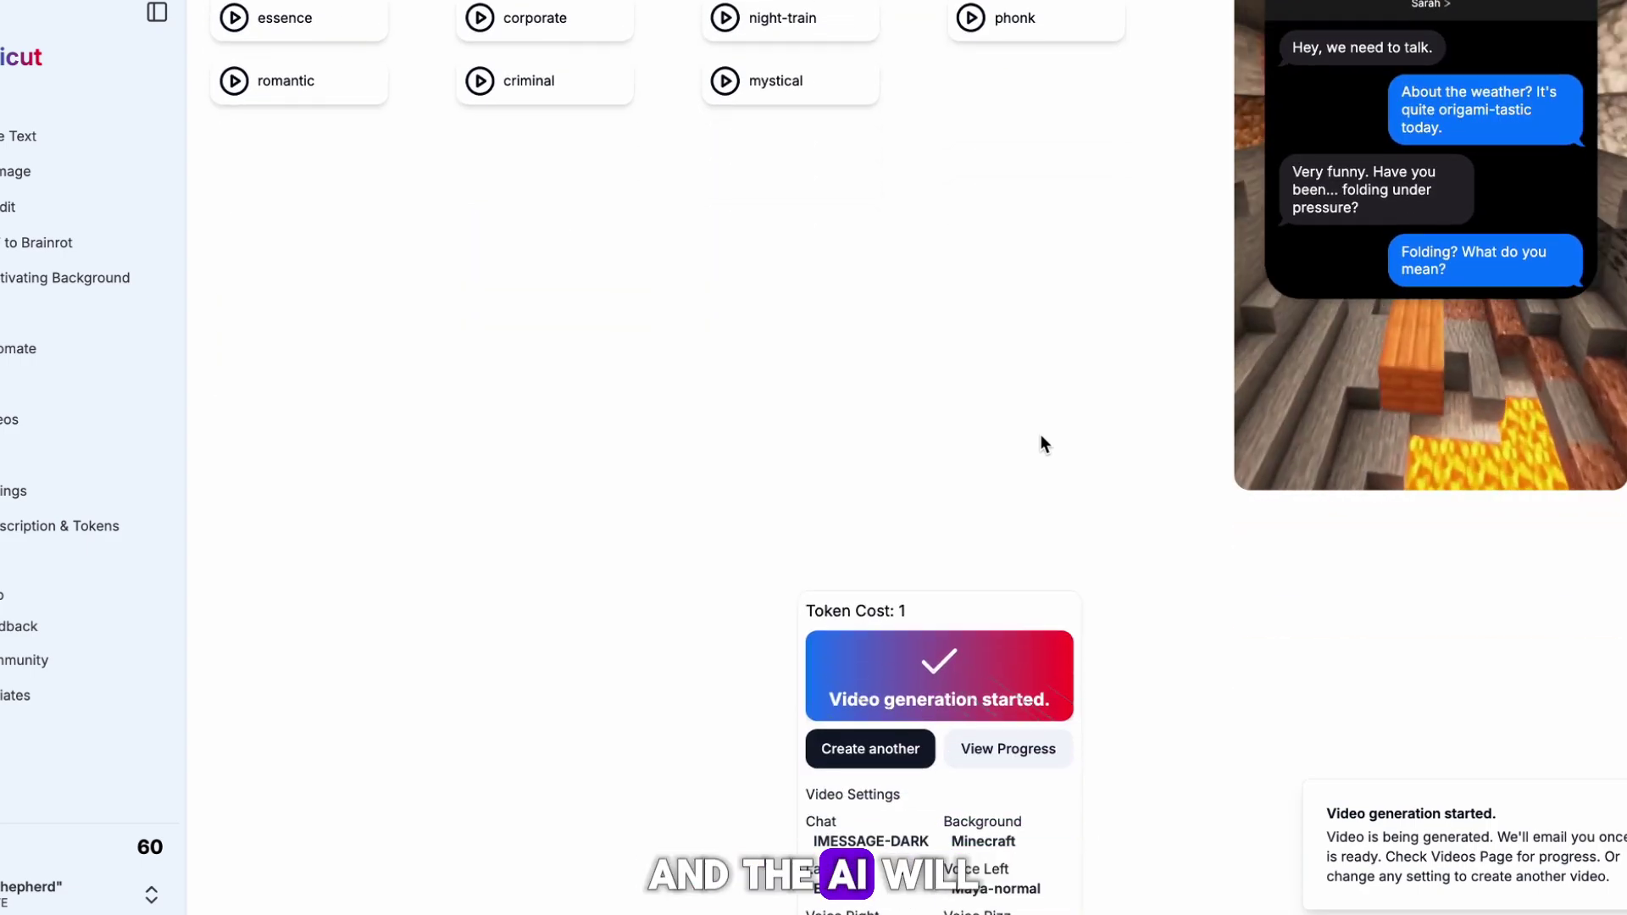
scroll(1039, 434, "down", 3)
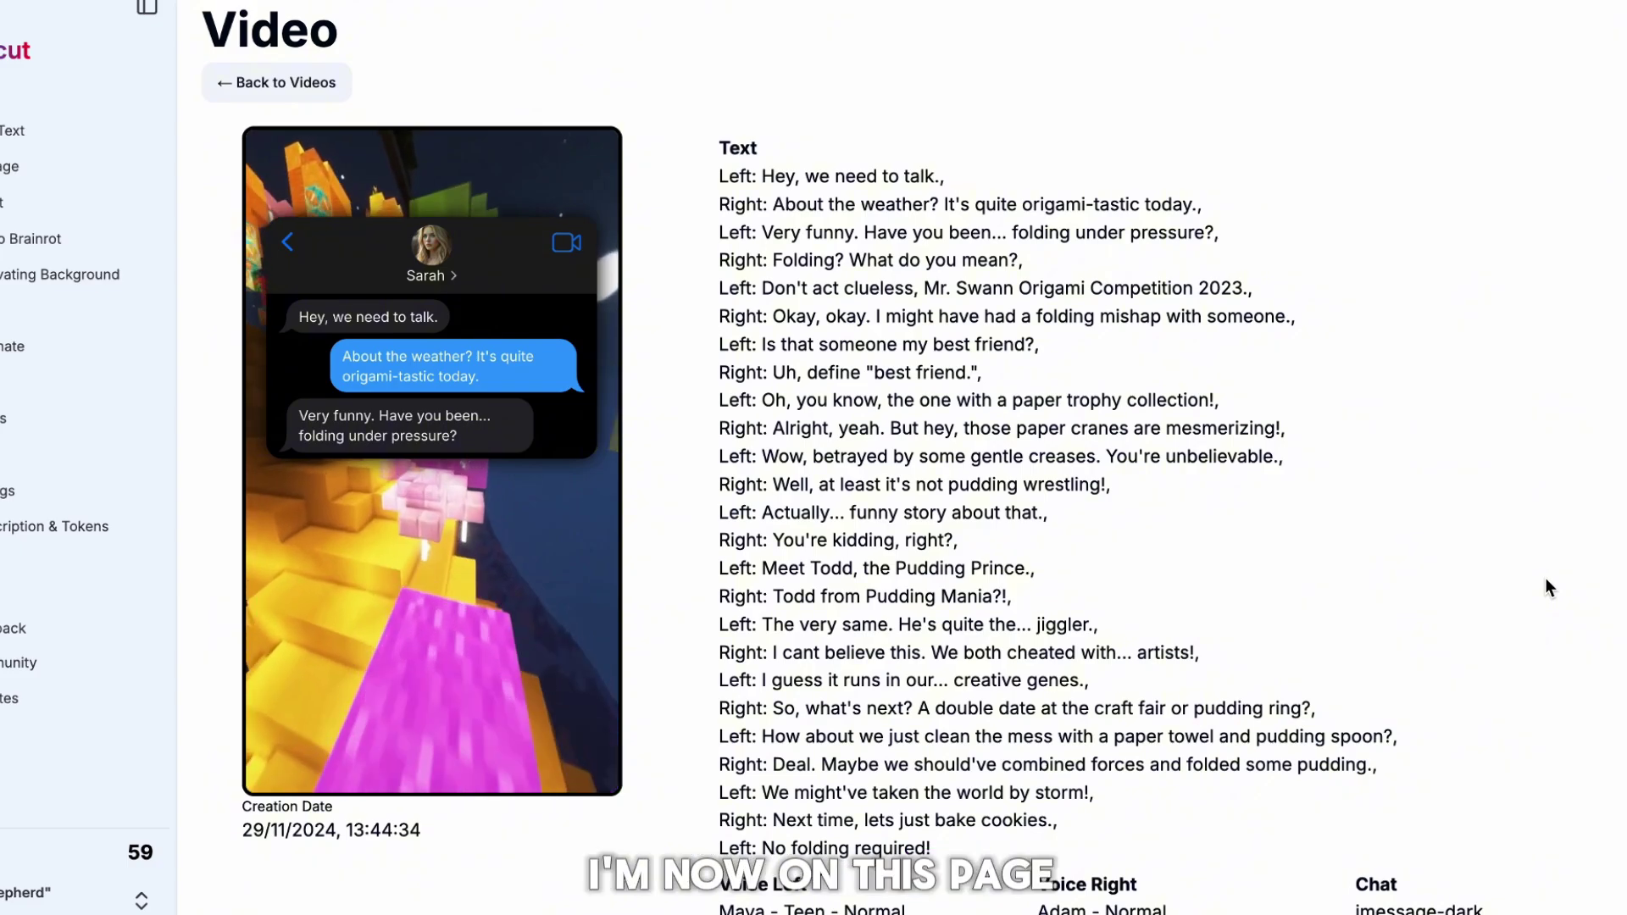
Step: Scroll through the finished video's script, voices, music and token cost details
scroll(1545, 579, "down", 7)
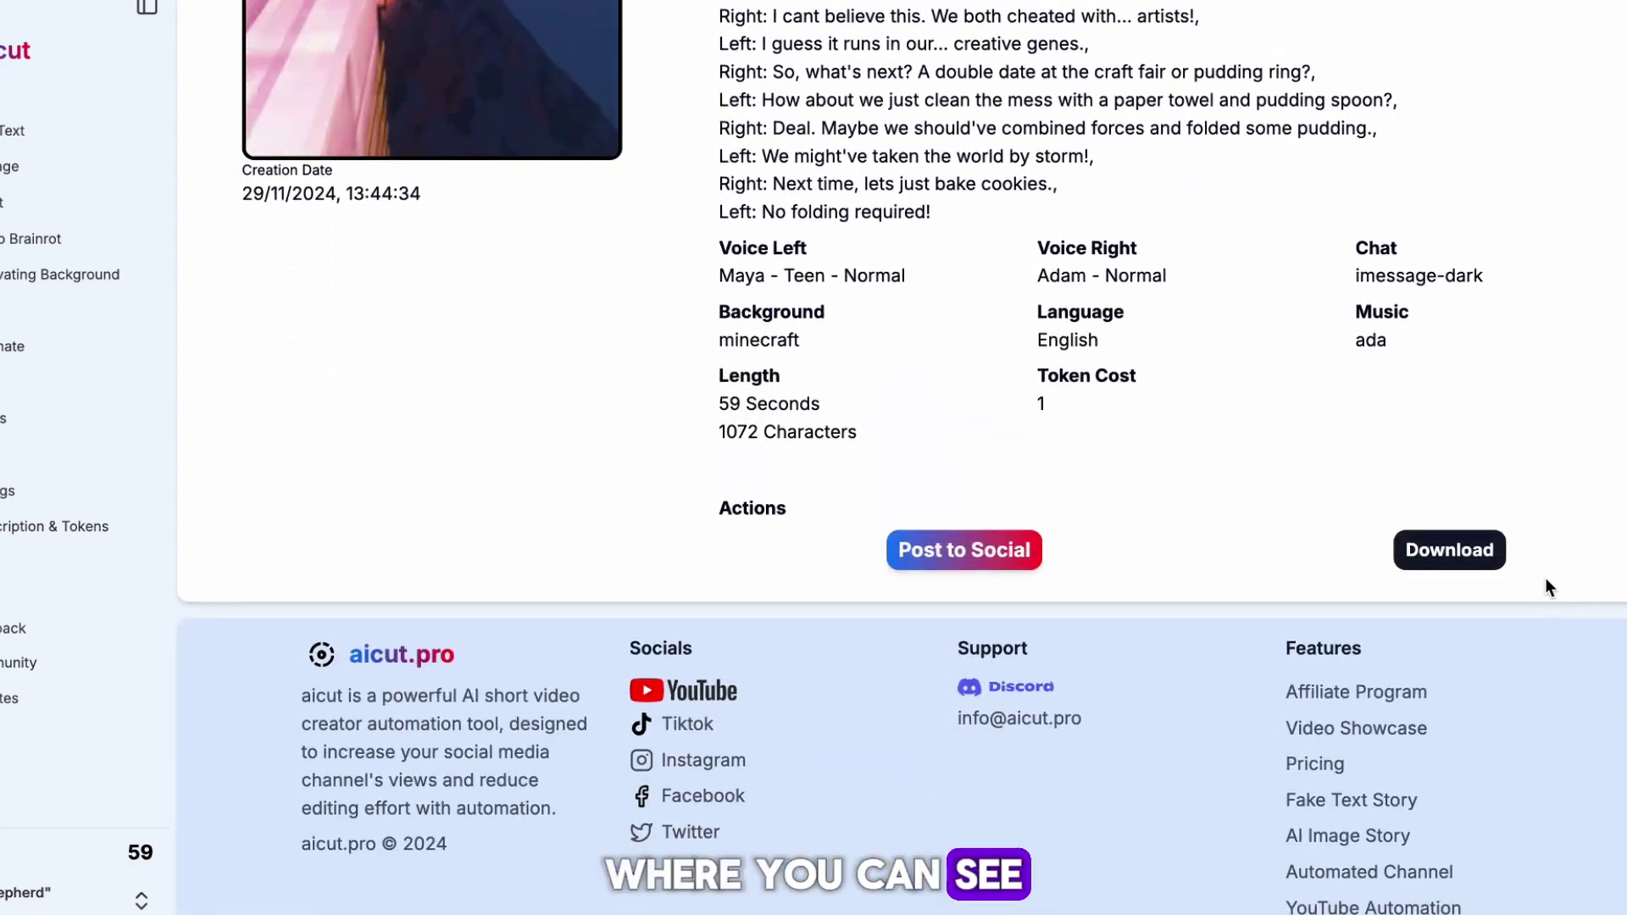
scroll(1546, 586, "up", 4)
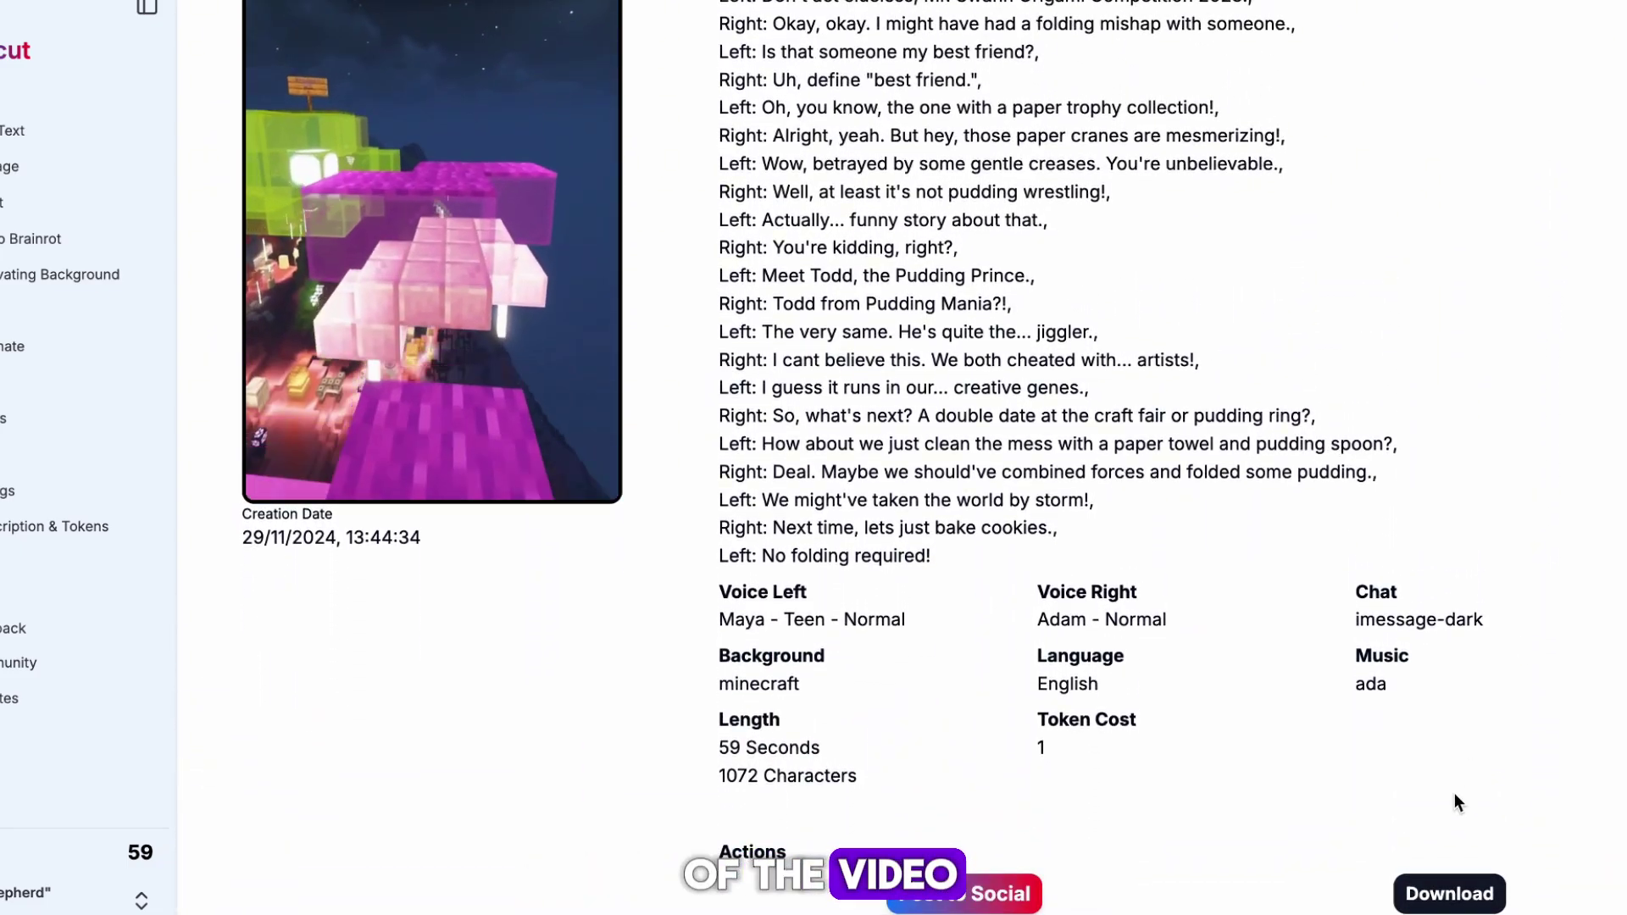